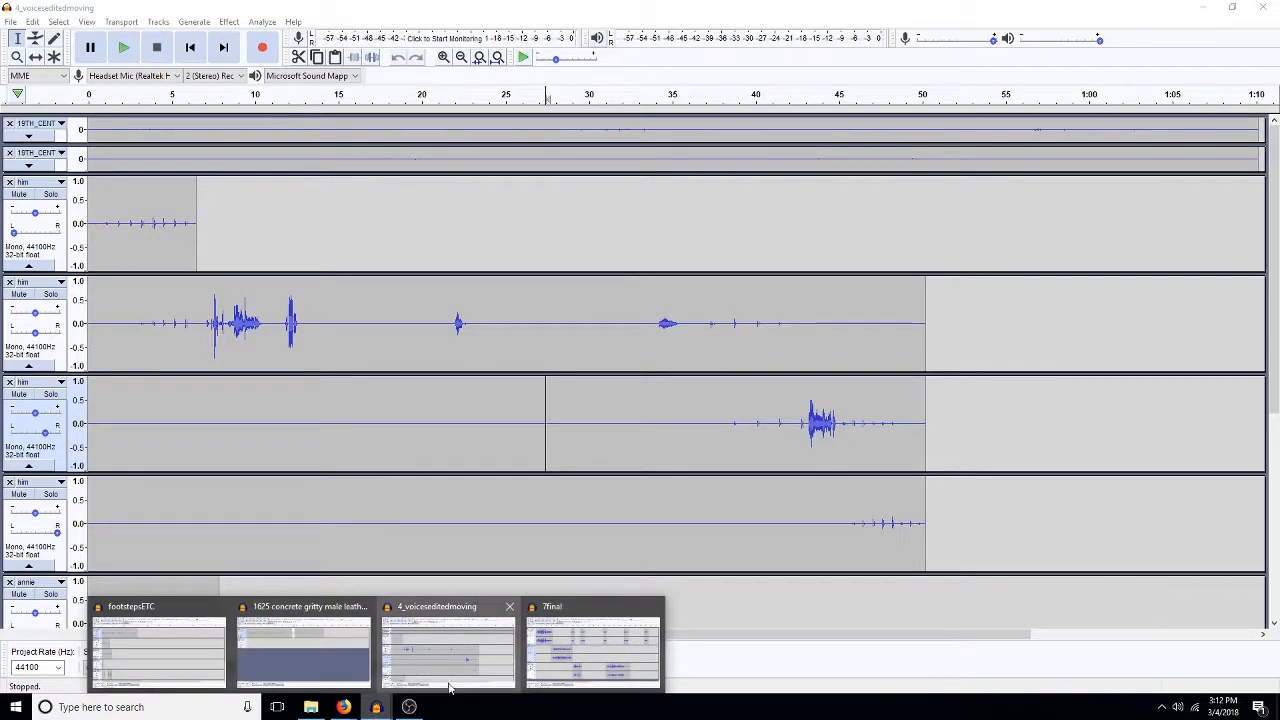
- Copy a section of about 21 seconds from the second track of the 7final project into a new empty project
click(593, 645)
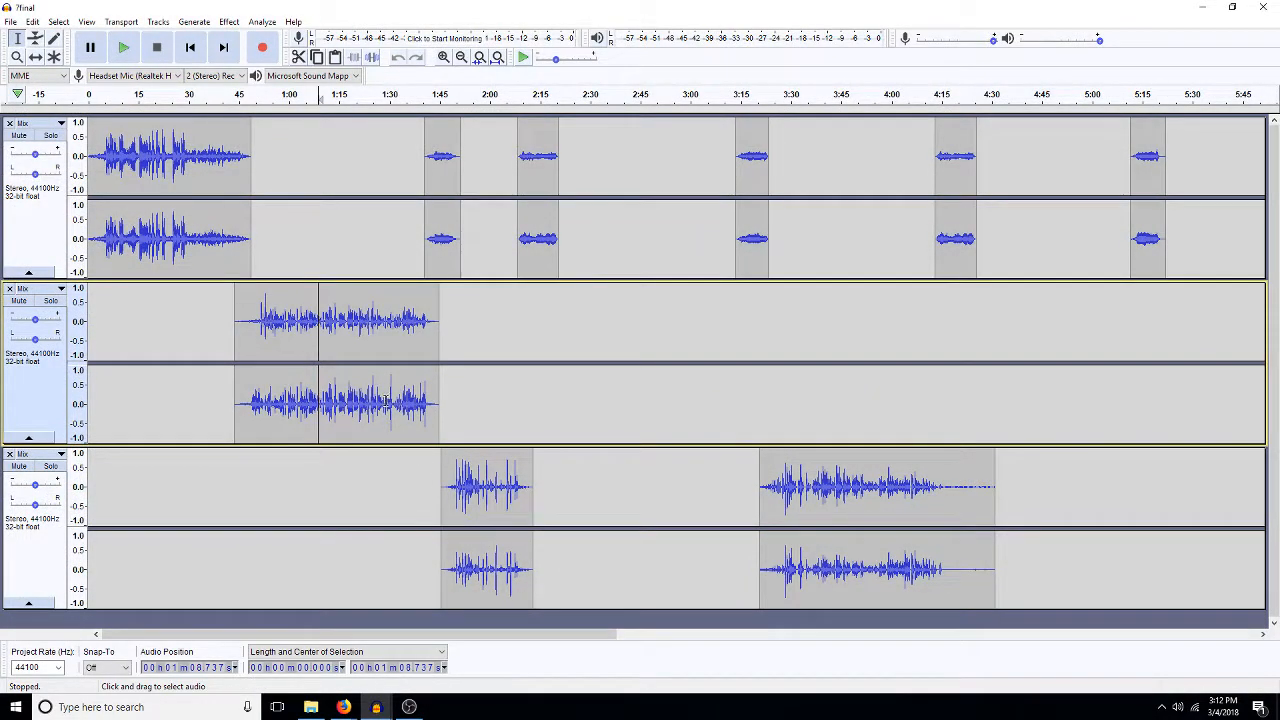
drag(384, 400, 313, 400)
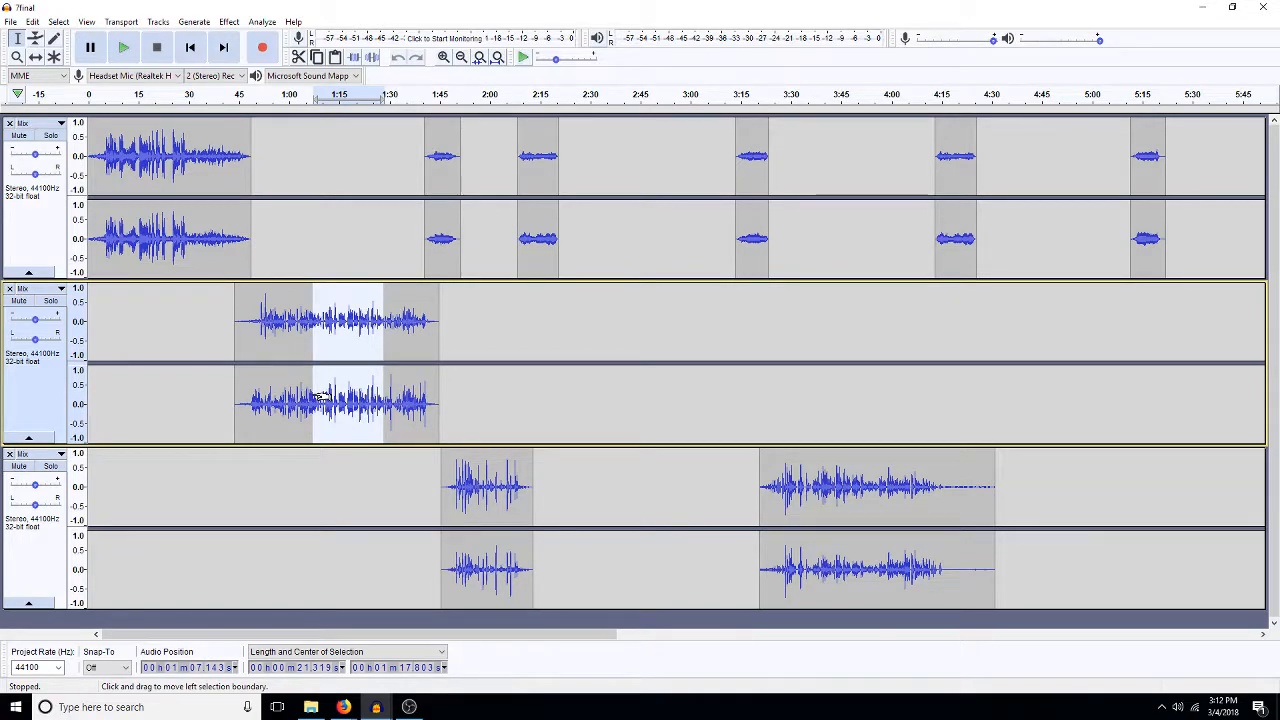
click(11, 22)
click(30, 35)
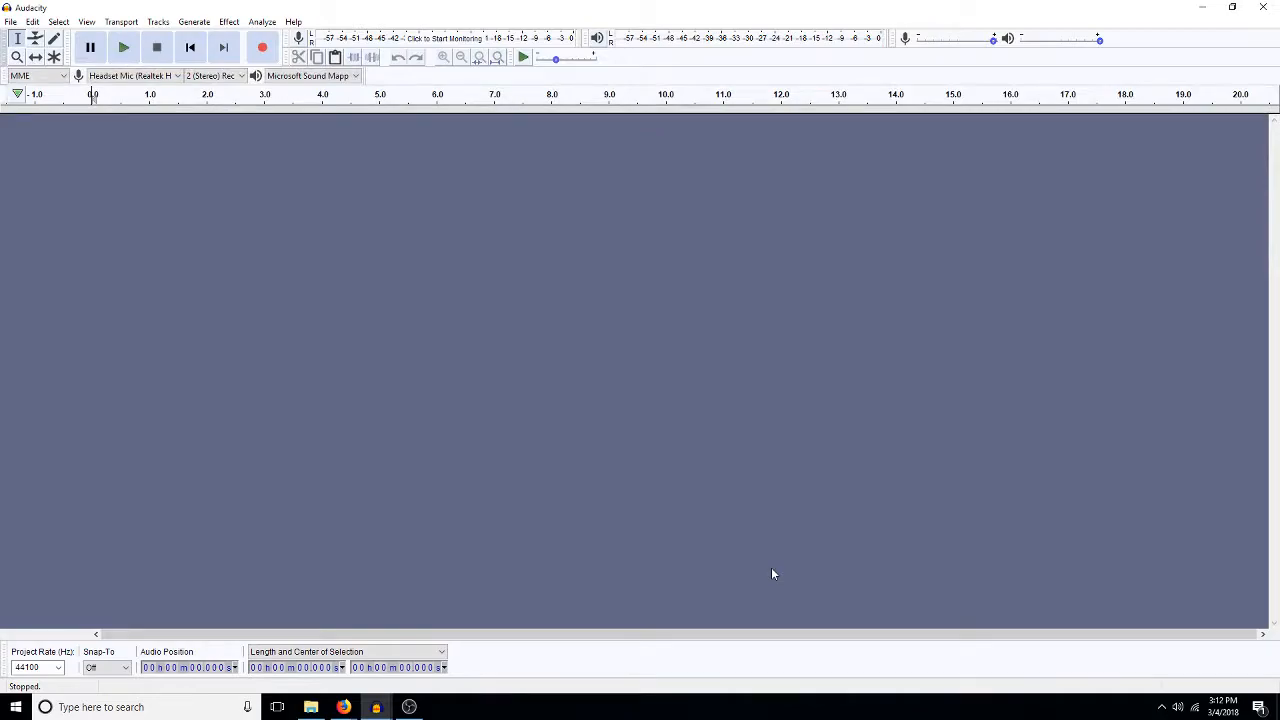
key(ctrl+v)
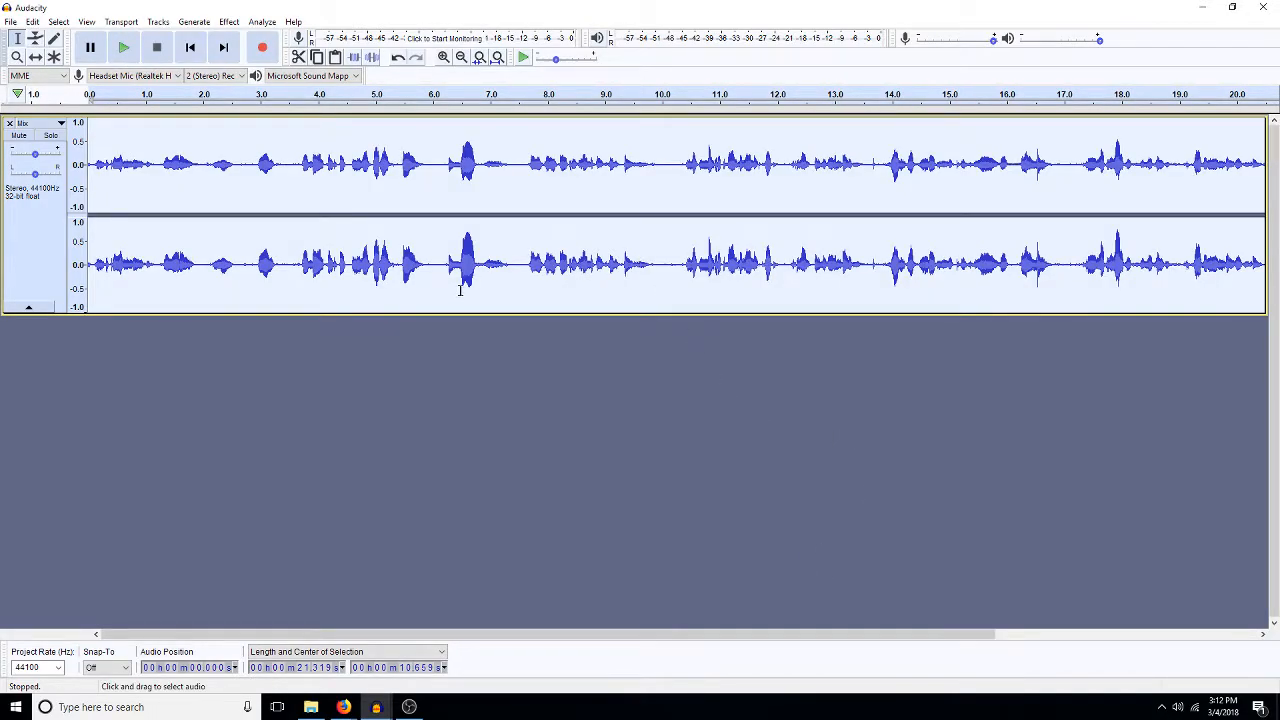
- Convert the pasted stereo track to mono and delete about its first 7 seconds
key(ctrl+shift+m)
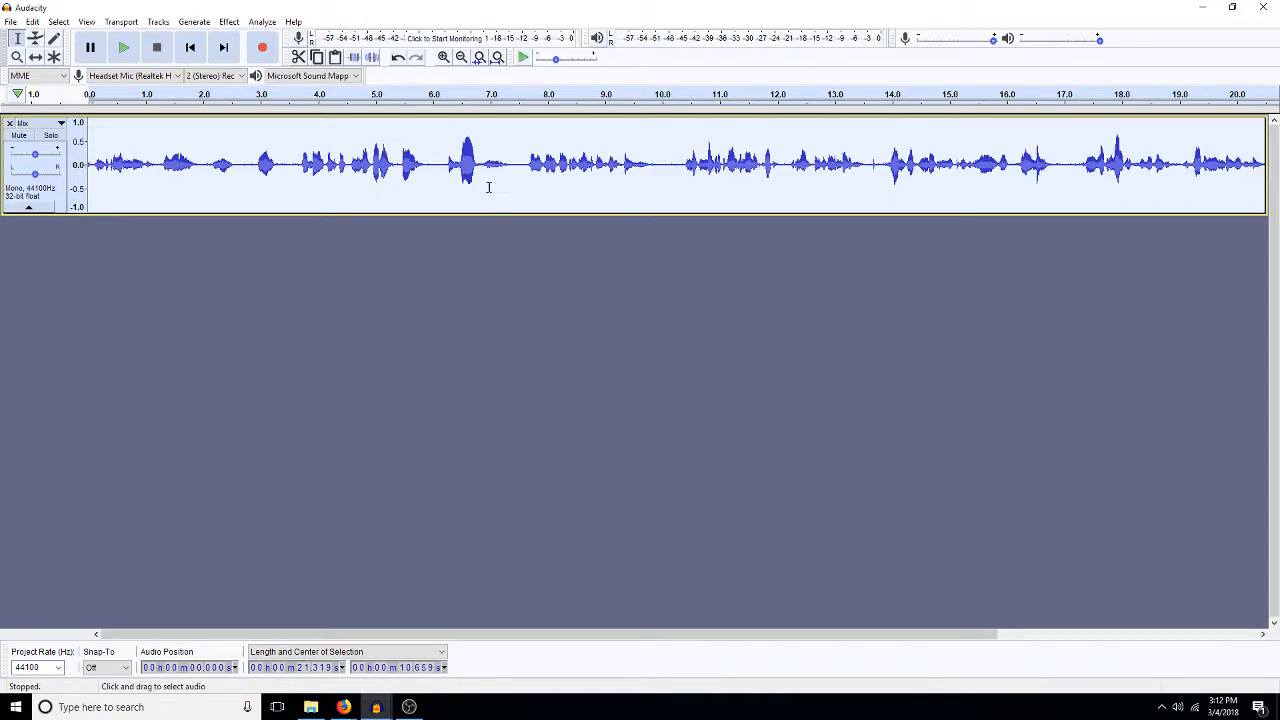
drag(502, 182, 88, 190)
key(Delete)
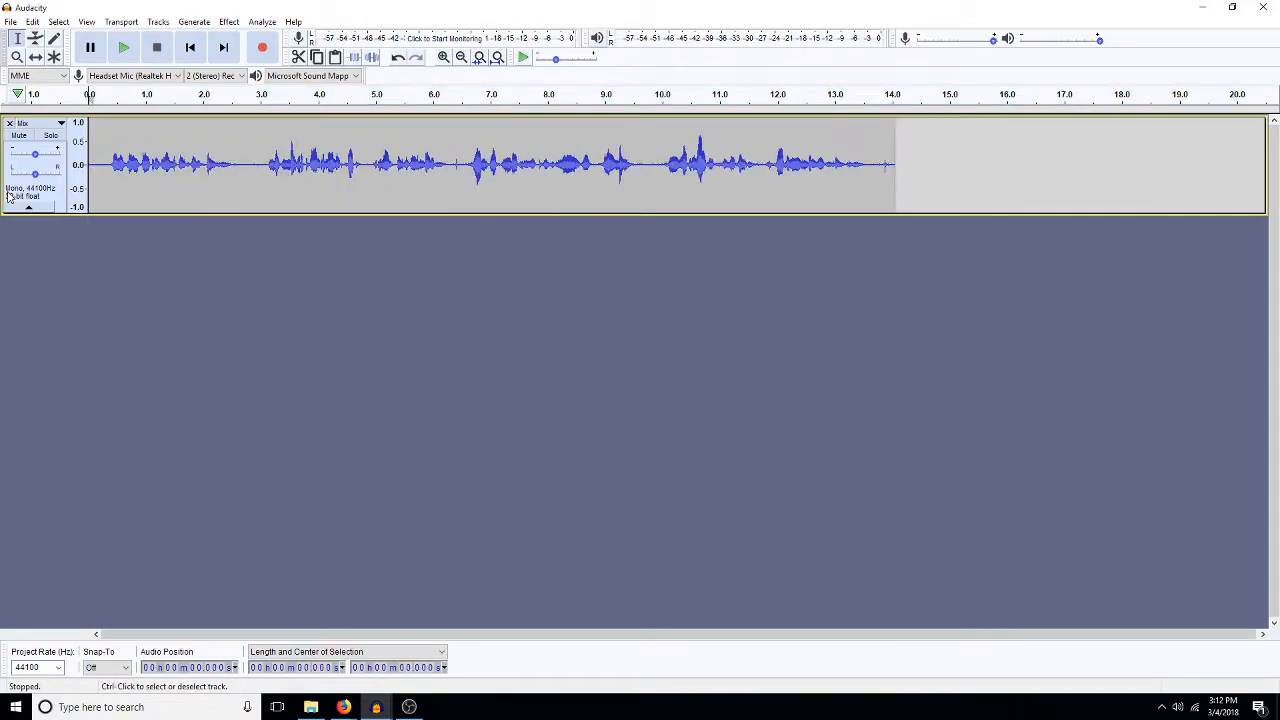
- Play part of the remaining speech, and delete everything after about 3.07 seconds so only the first phrase remains
drag(260, 184, 884, 176)
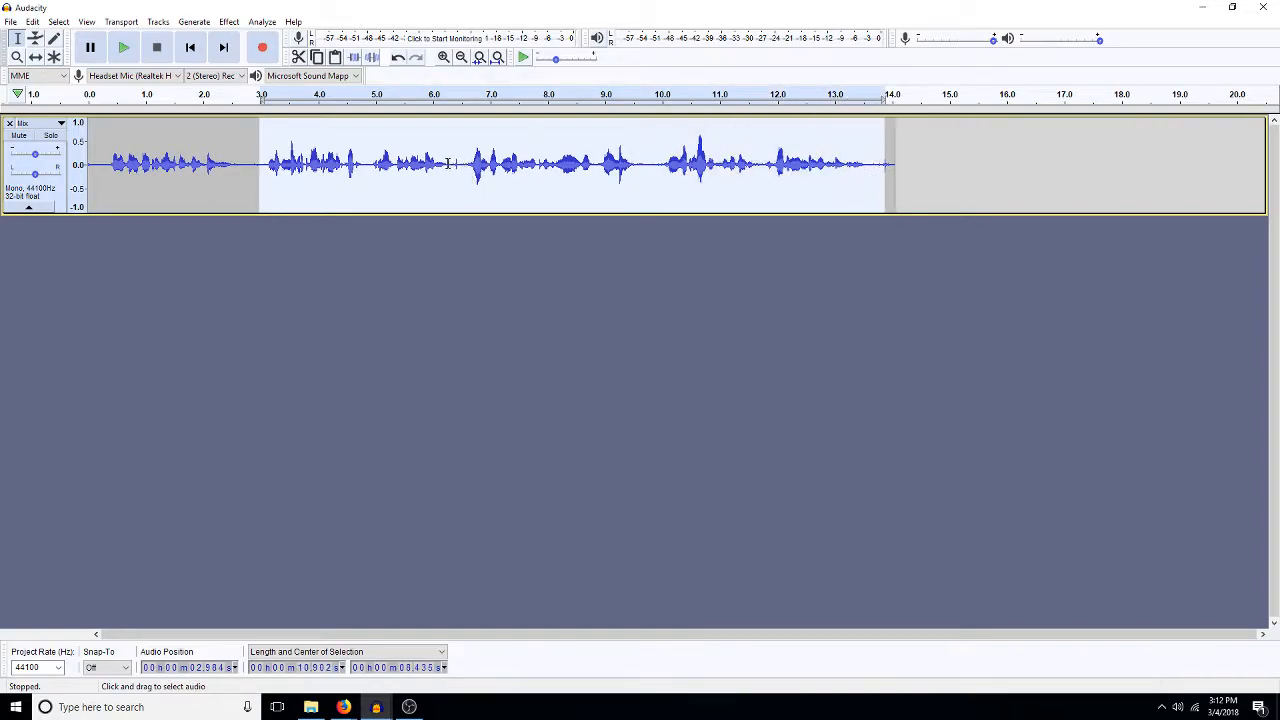
click(395, 163)
key(space)
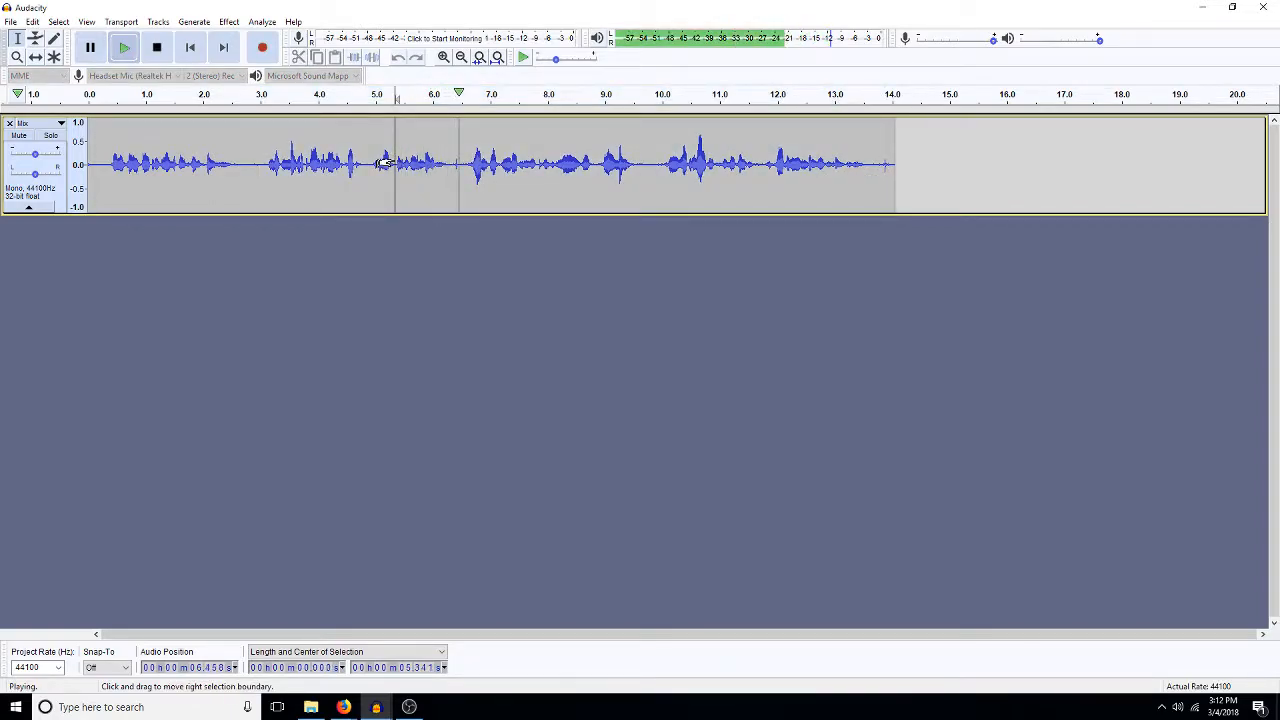
key(space)
drag(263, 165, 888, 190)
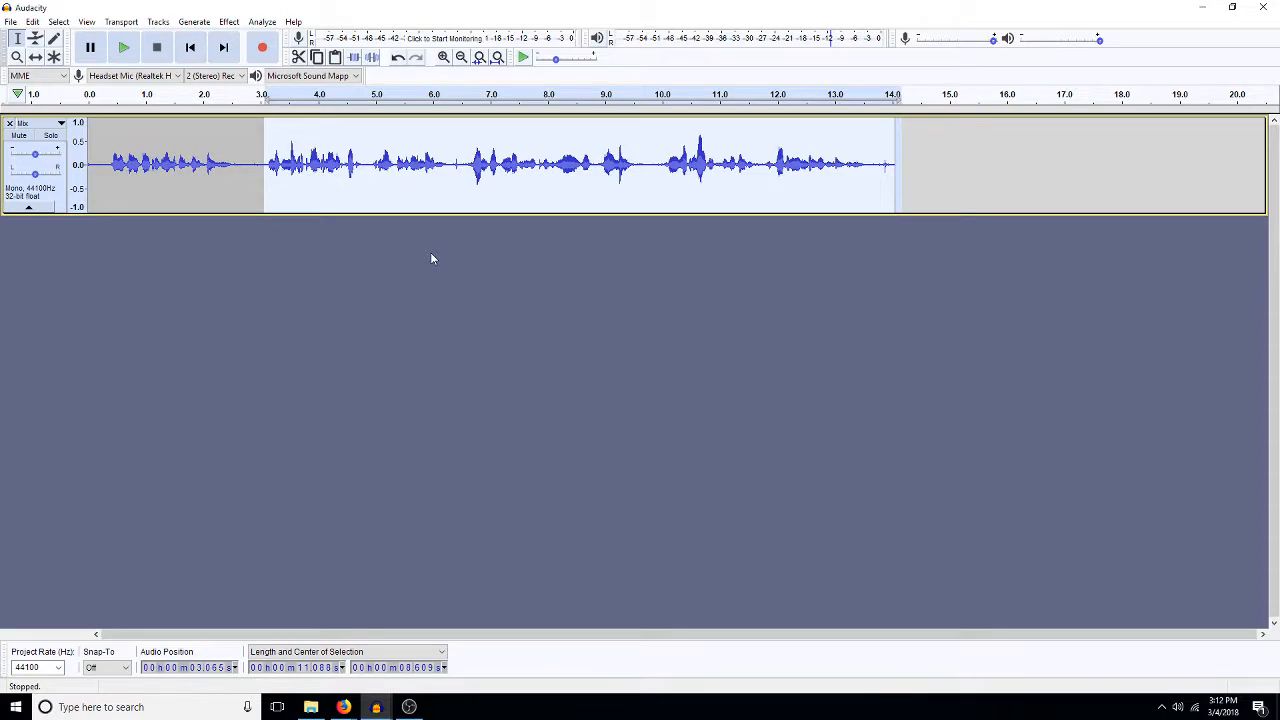
key(Delete)
- Try deleting a sliver of about 1 ms from the waveform near 1.040 s, and undo the deletion
double_click(169, 186)
key(ctrl+e)
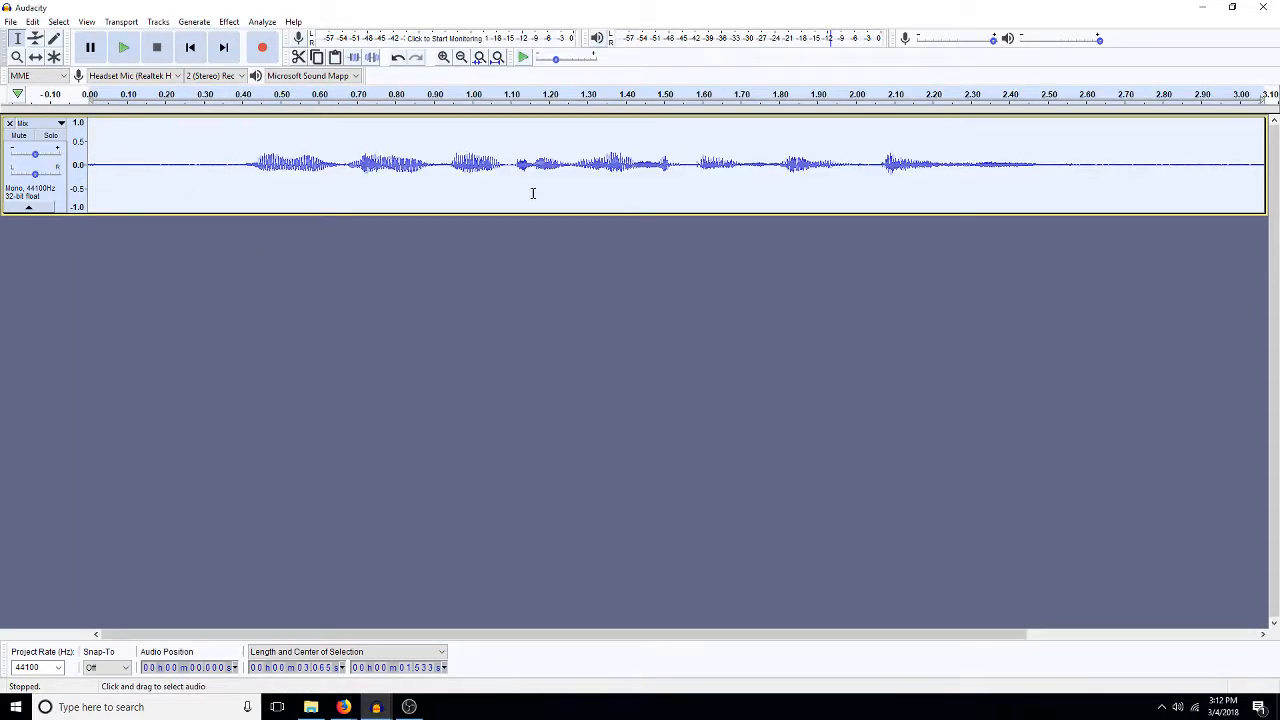
click(484, 168)
click(444, 57)
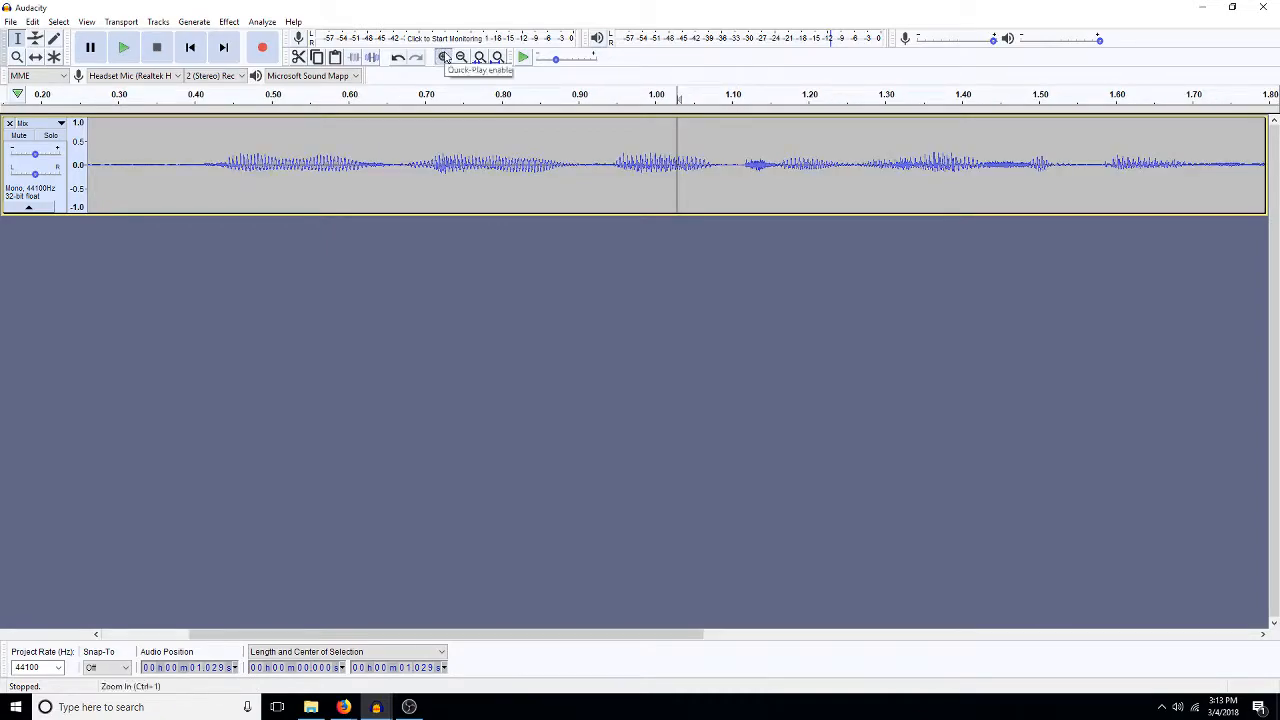
click(444, 57)
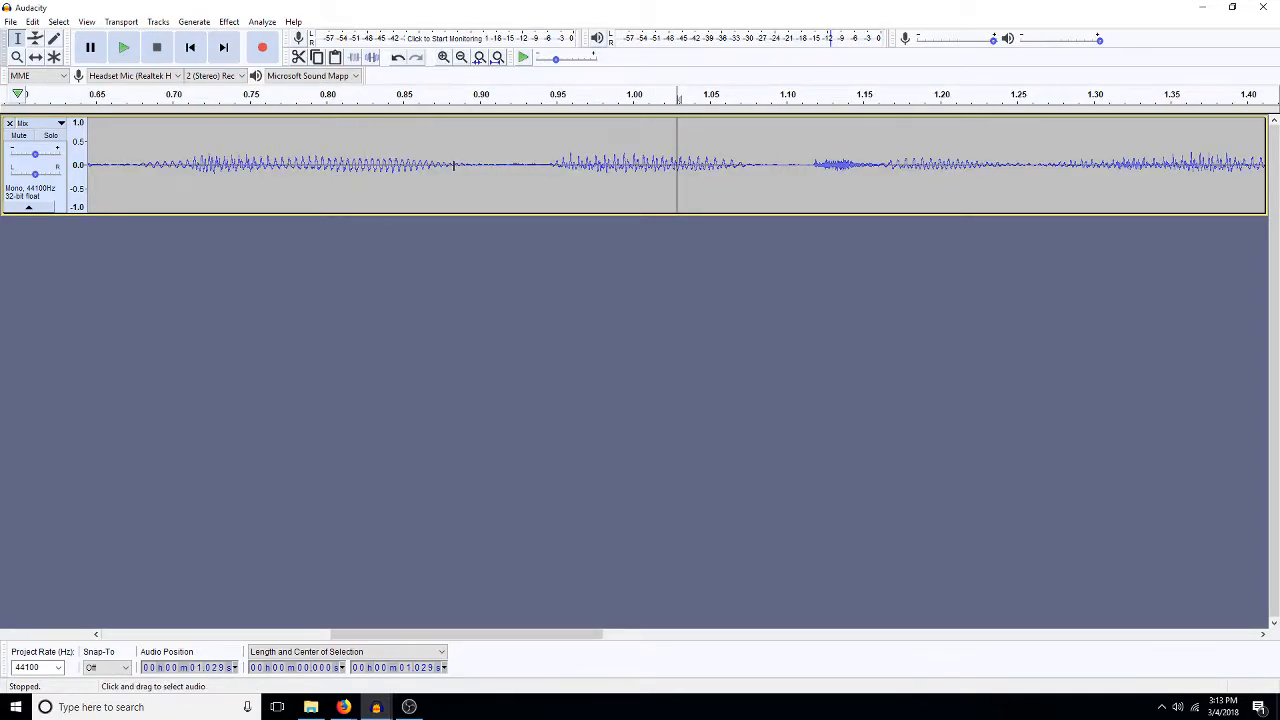
click(444, 57)
click(444, 57)
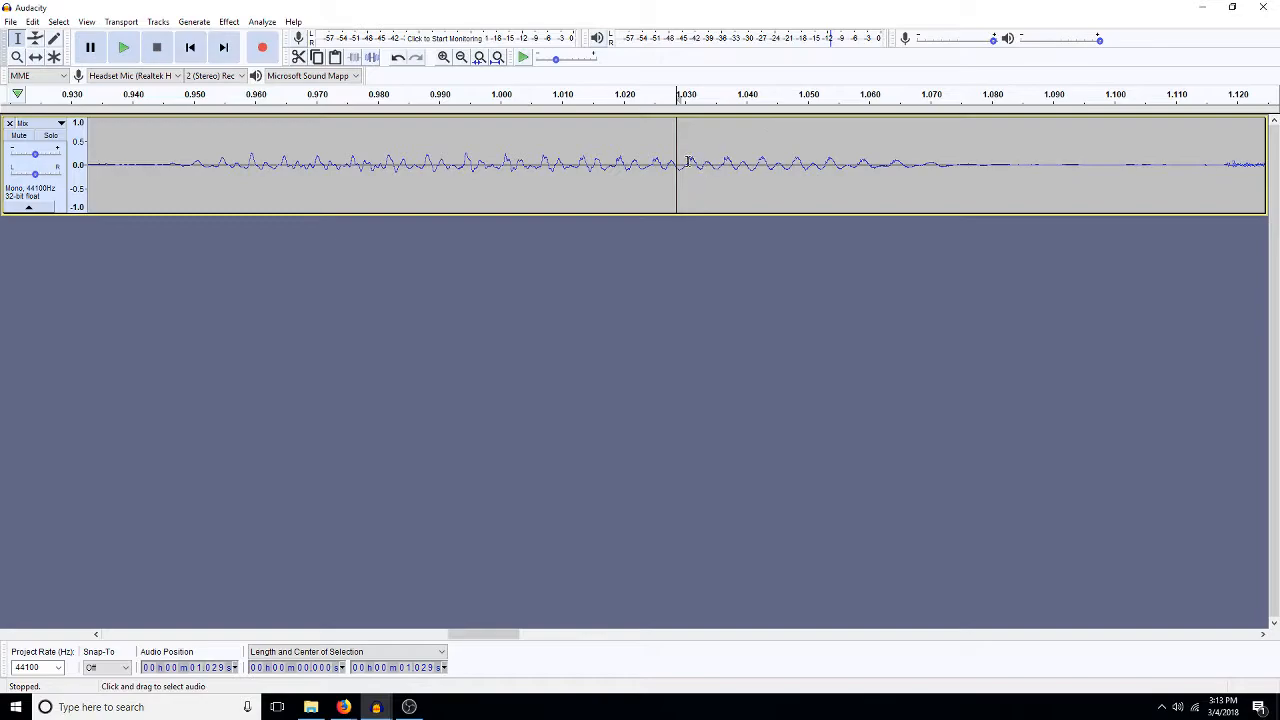
drag(747, 173, 741, 197)
key(Delete)
click(747, 199)
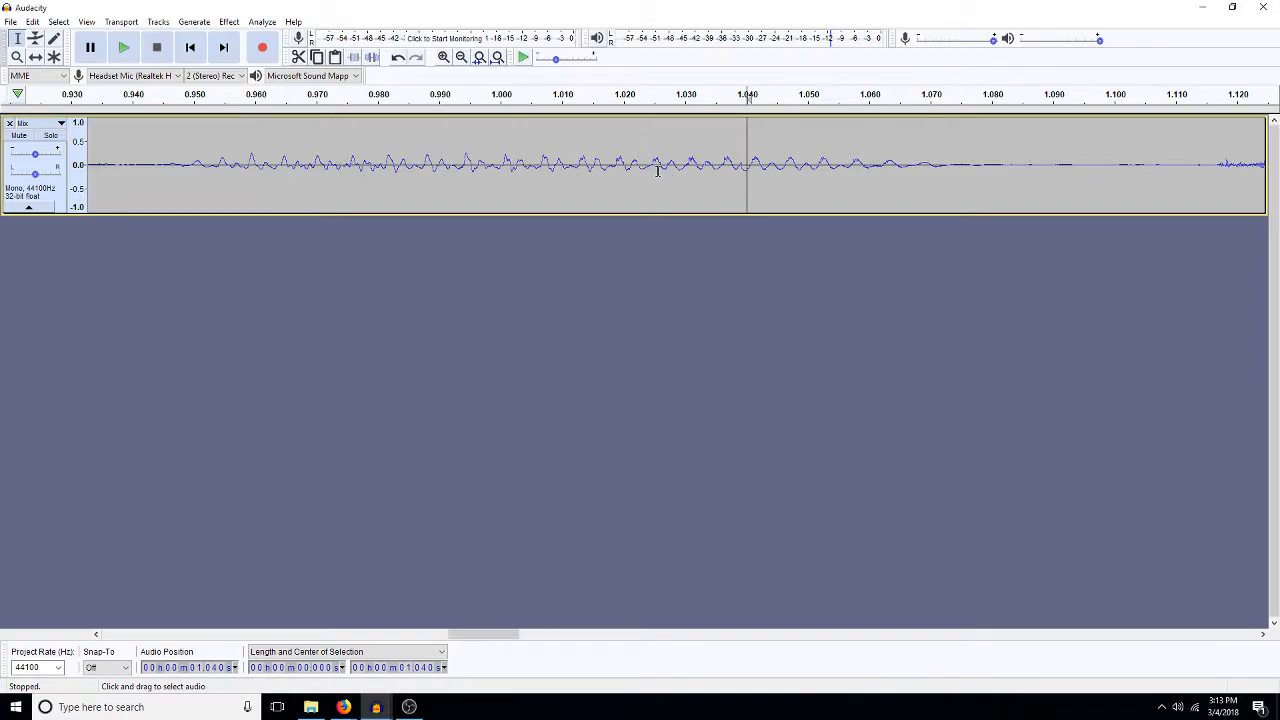
drag(747, 165, 743, 165)
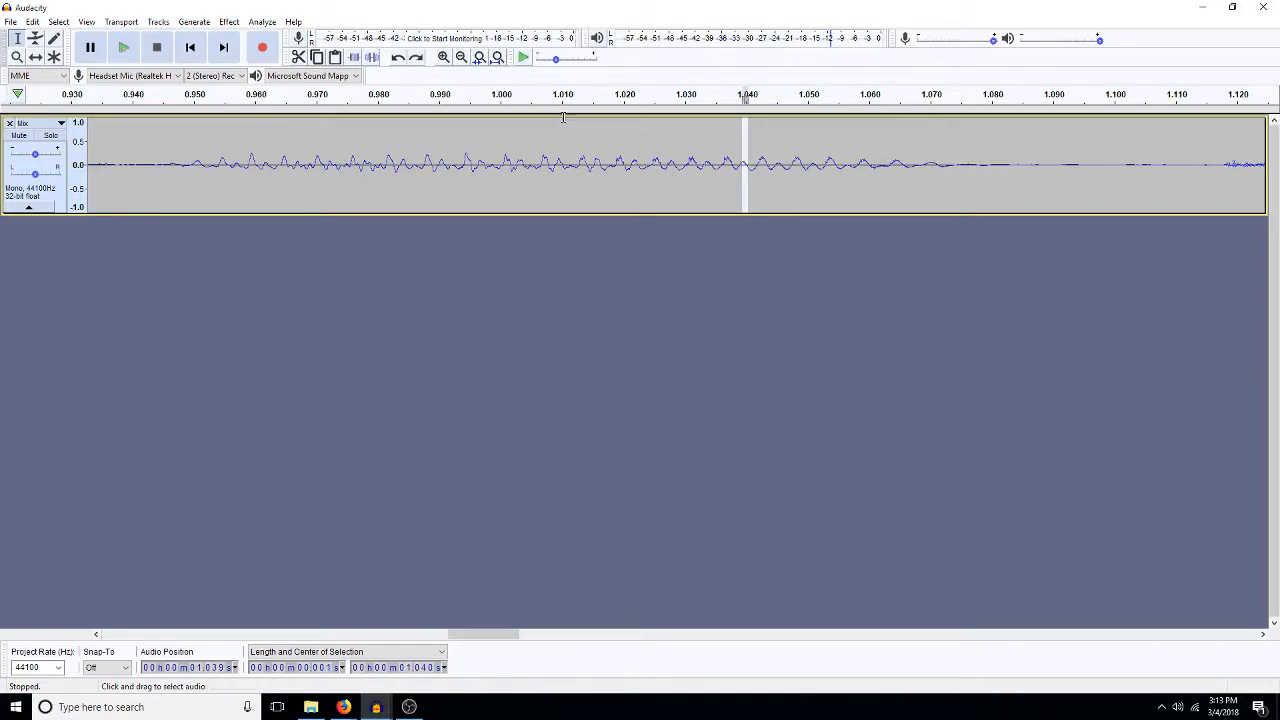
- Delete the selected sliver of about 1 ms near 1.039 s
click(442, 62)
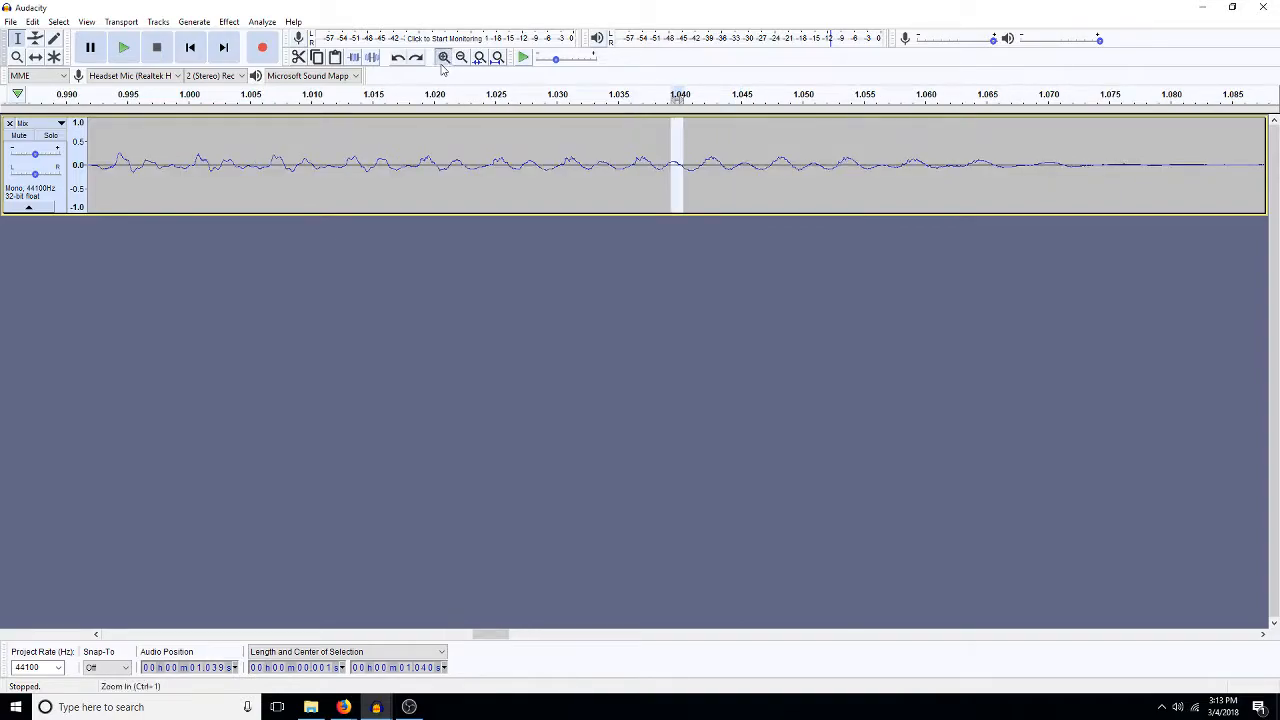
click(442, 62)
key(Left)
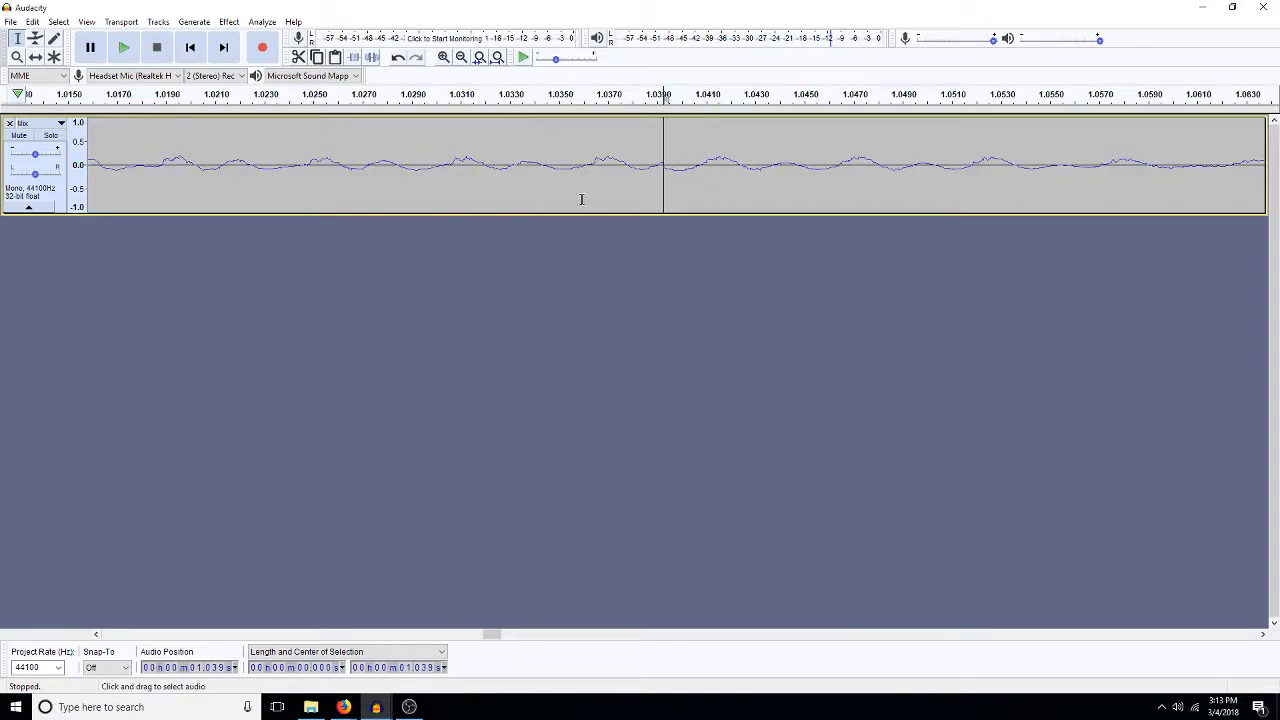
- Delete two more short slivers of the waveform, about 2 ms near 1.029 s and about 1 ms near 1.039 s
click(688, 201)
click(465, 168)
drag(463, 169, 405, 188)
click(405, 188)
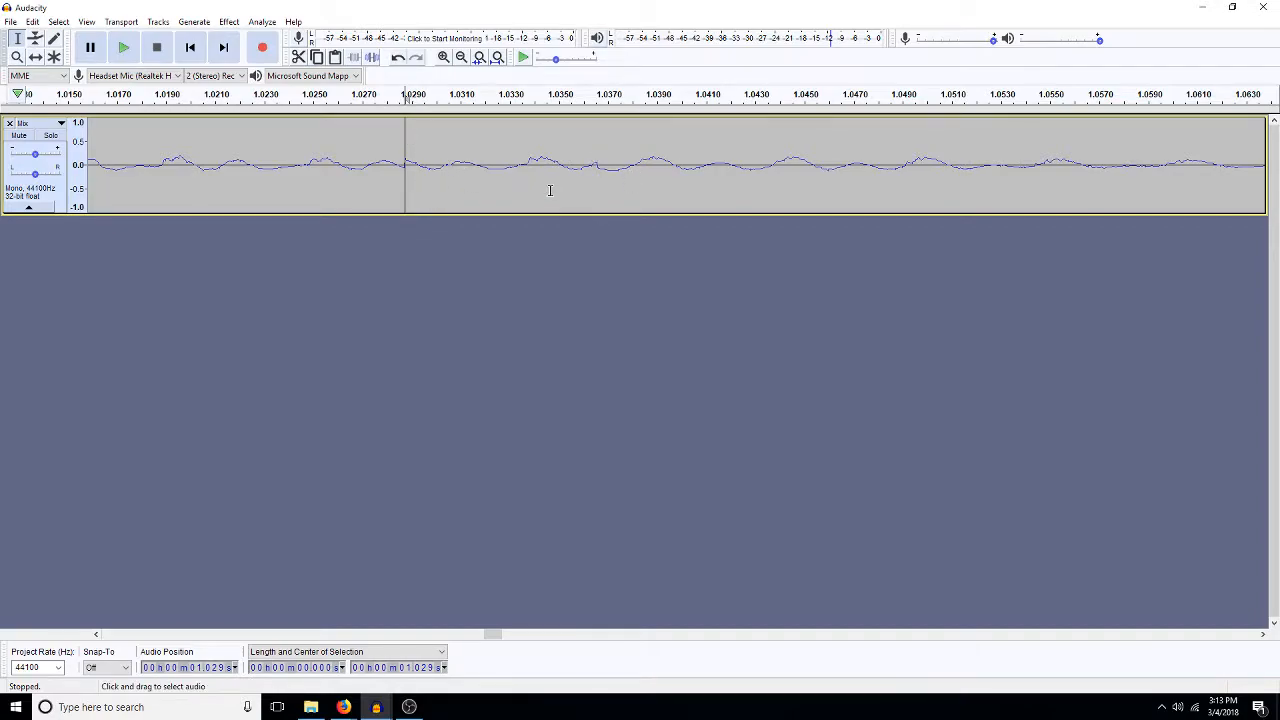
drag(646, 155, 670, 178)
key(Delete)
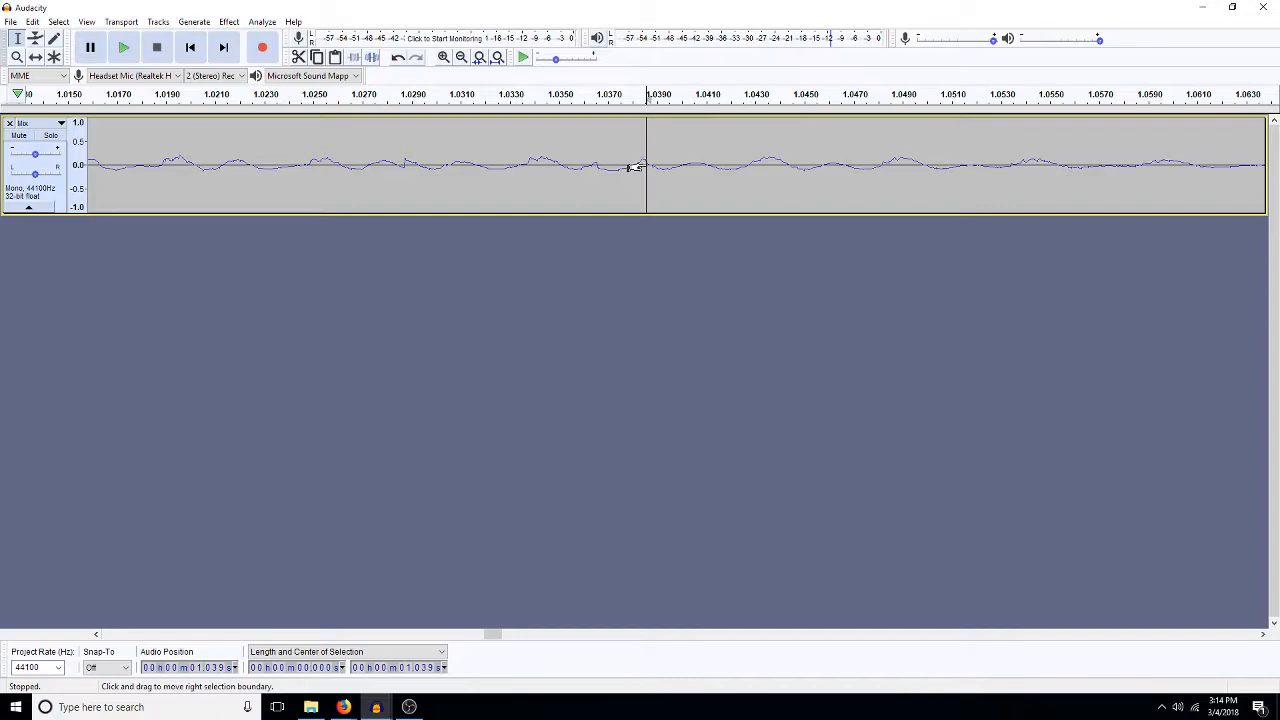
key(ctrl+s)
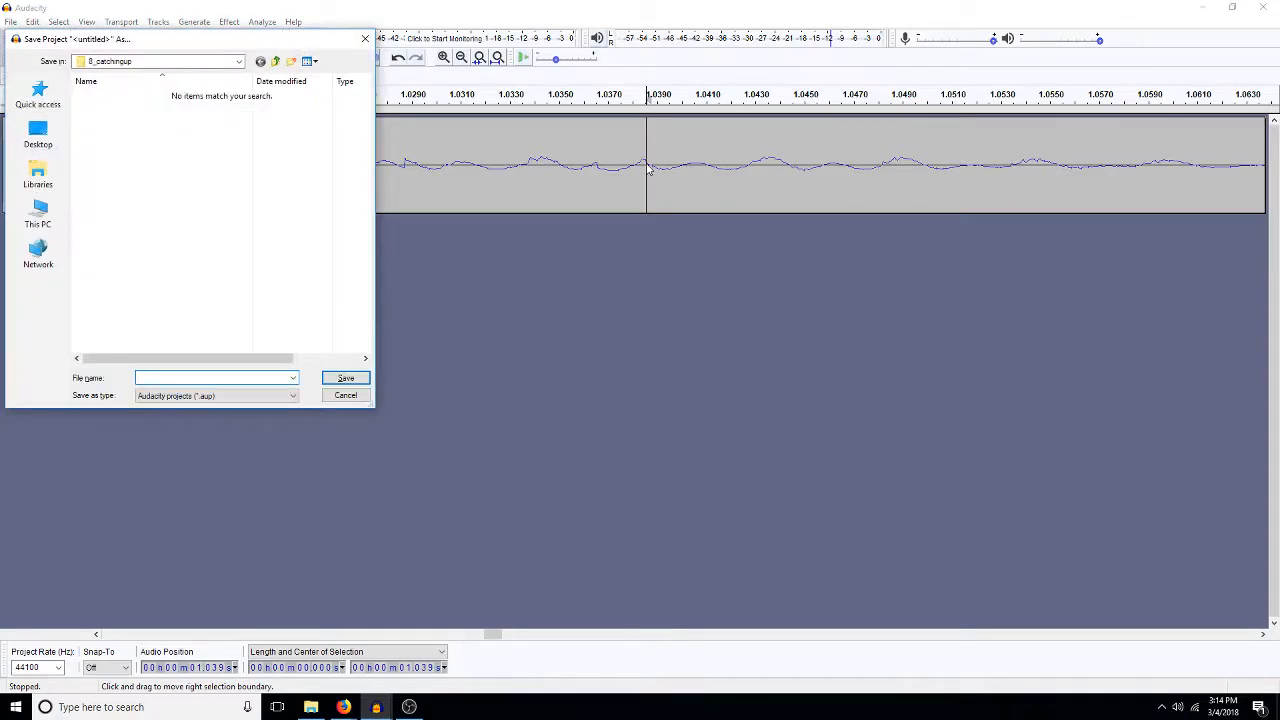
click(328, 399)
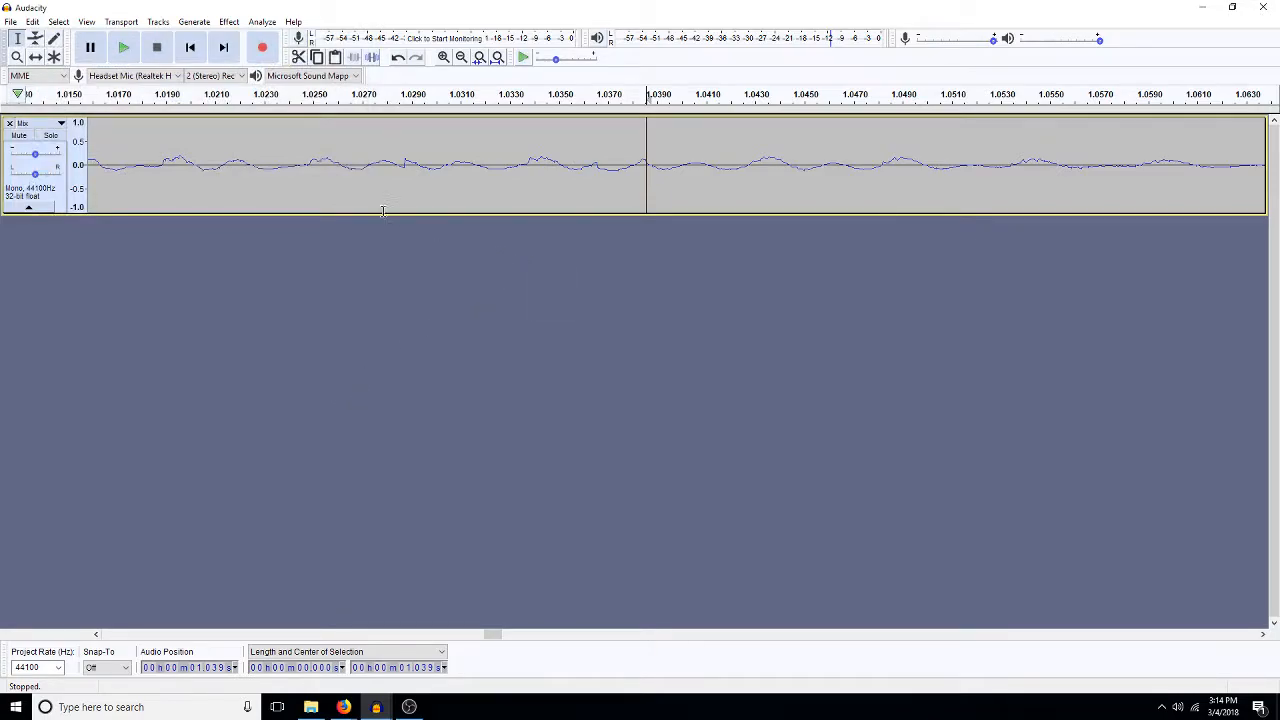
- Play back progressively wider selections around the cuts, up to about 132 ms starting at 0.964 s
drag(290, 160, 717, 195)
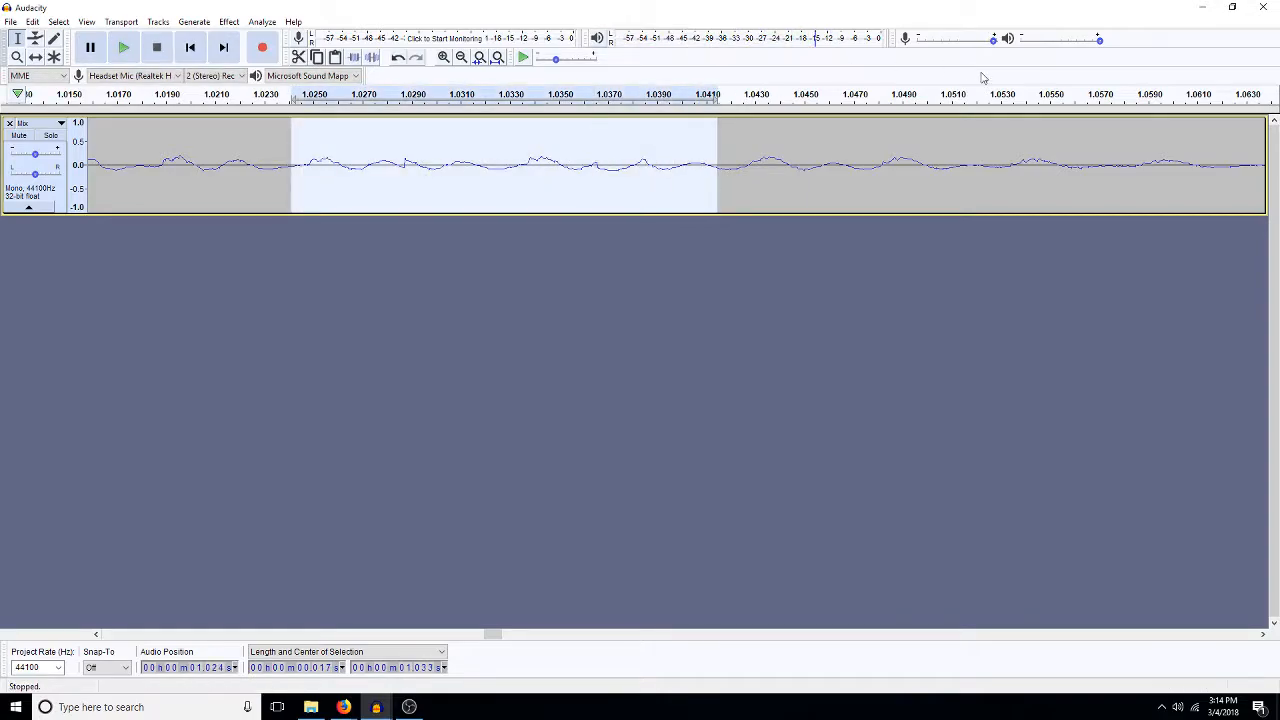
drag(943, 150, 105, 168)
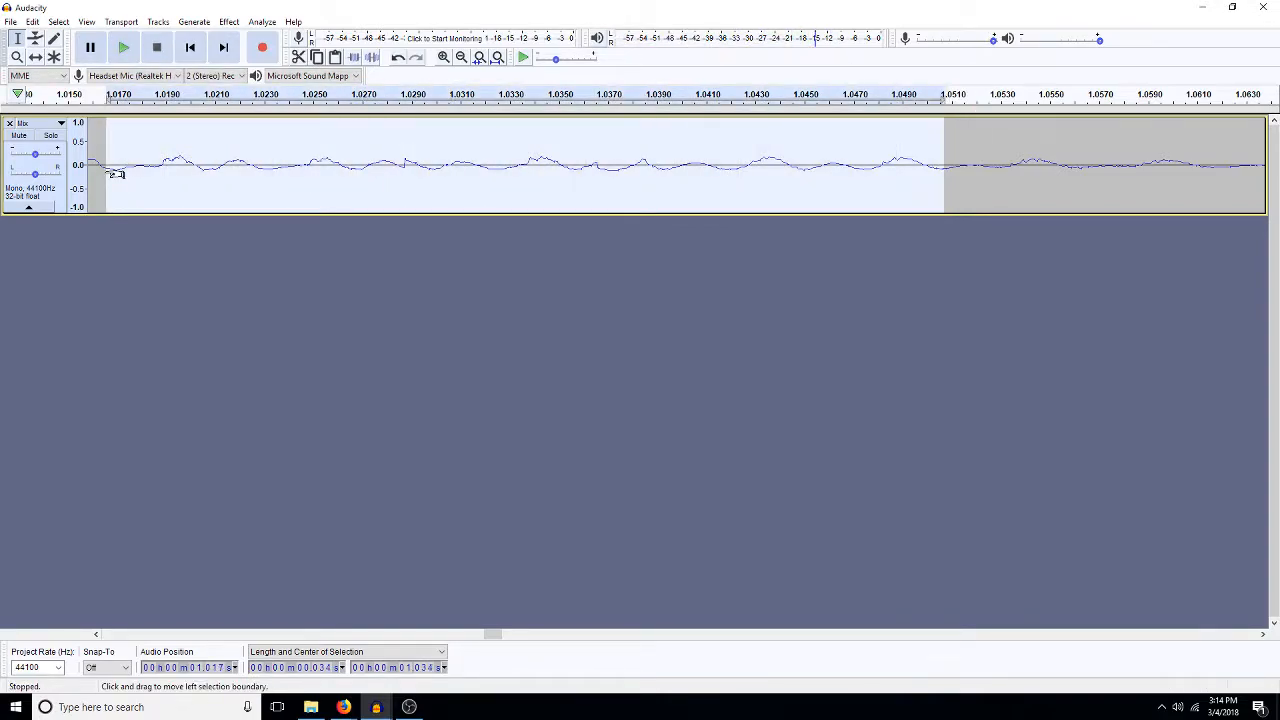
click(461, 57)
click(461, 57)
click(461, 57)
drag(445, 170, 850, 208)
key(space)
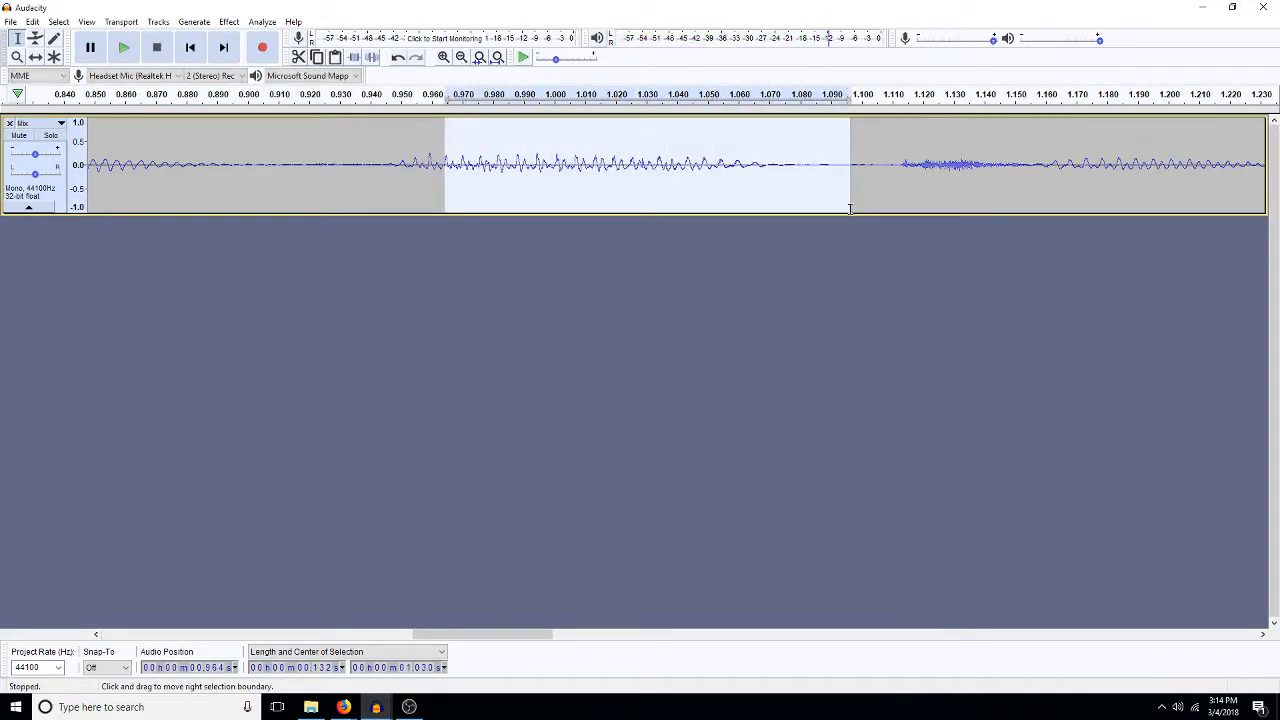
key(space)
key(space)
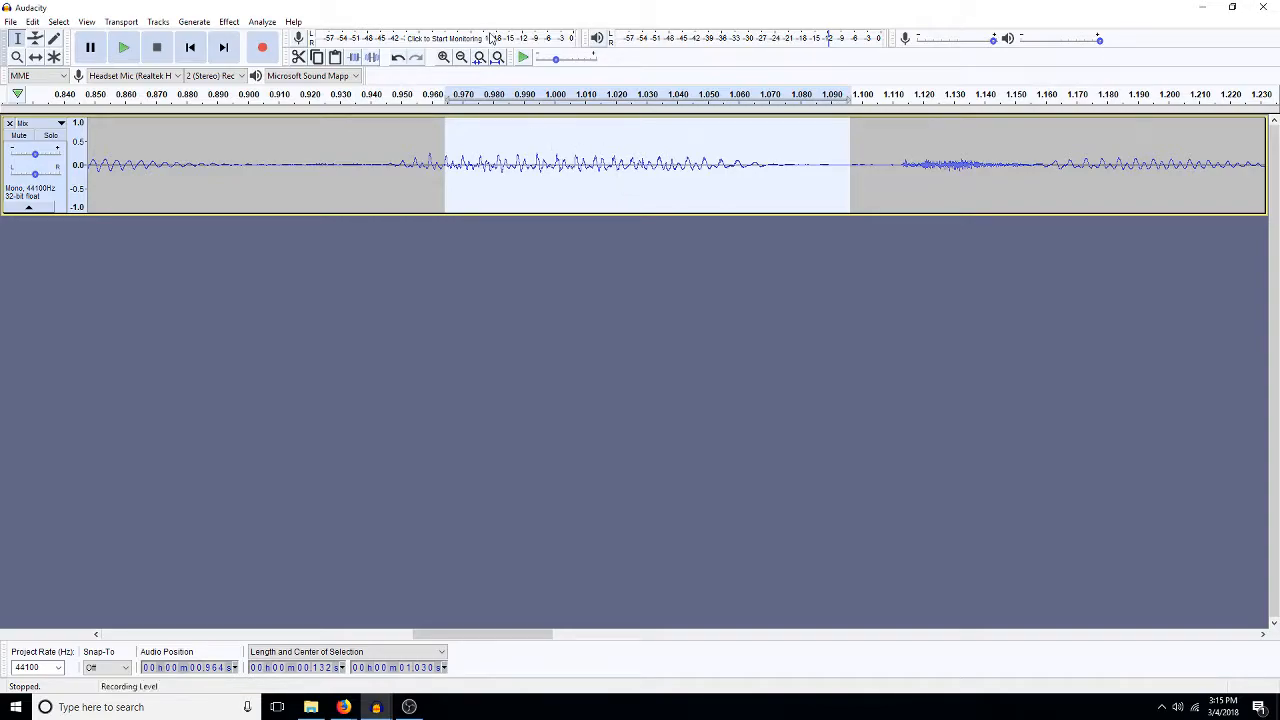
- Delete about 1 ms around the jump near 1.029 s, with both ends of the selection on the zero line
click(443, 58)
click(443, 58)
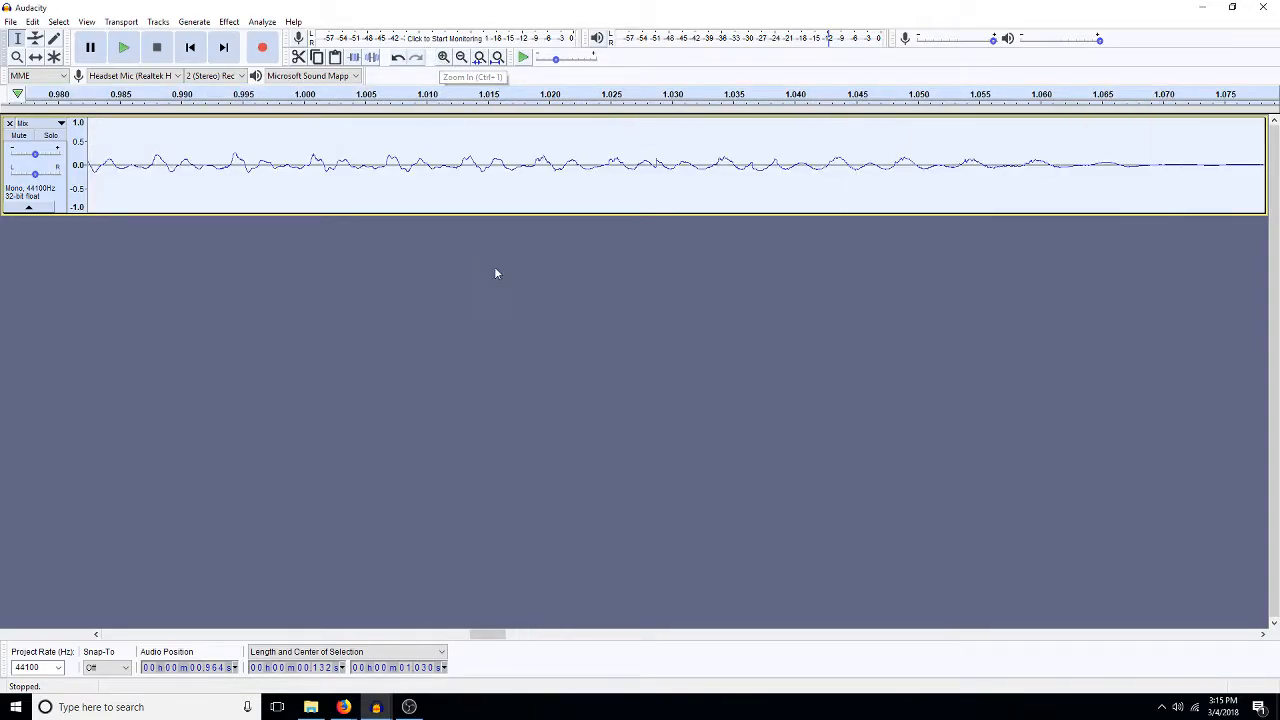
click(657, 163)
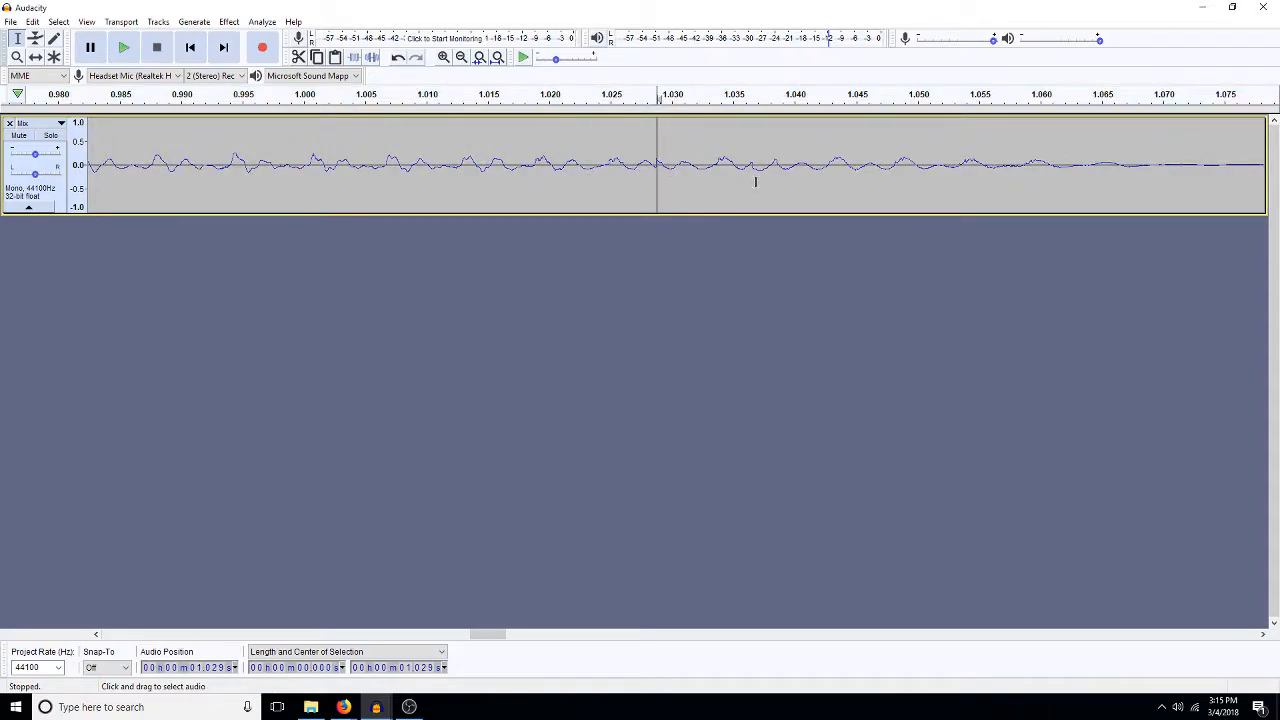
drag(779, 183, 622, 195)
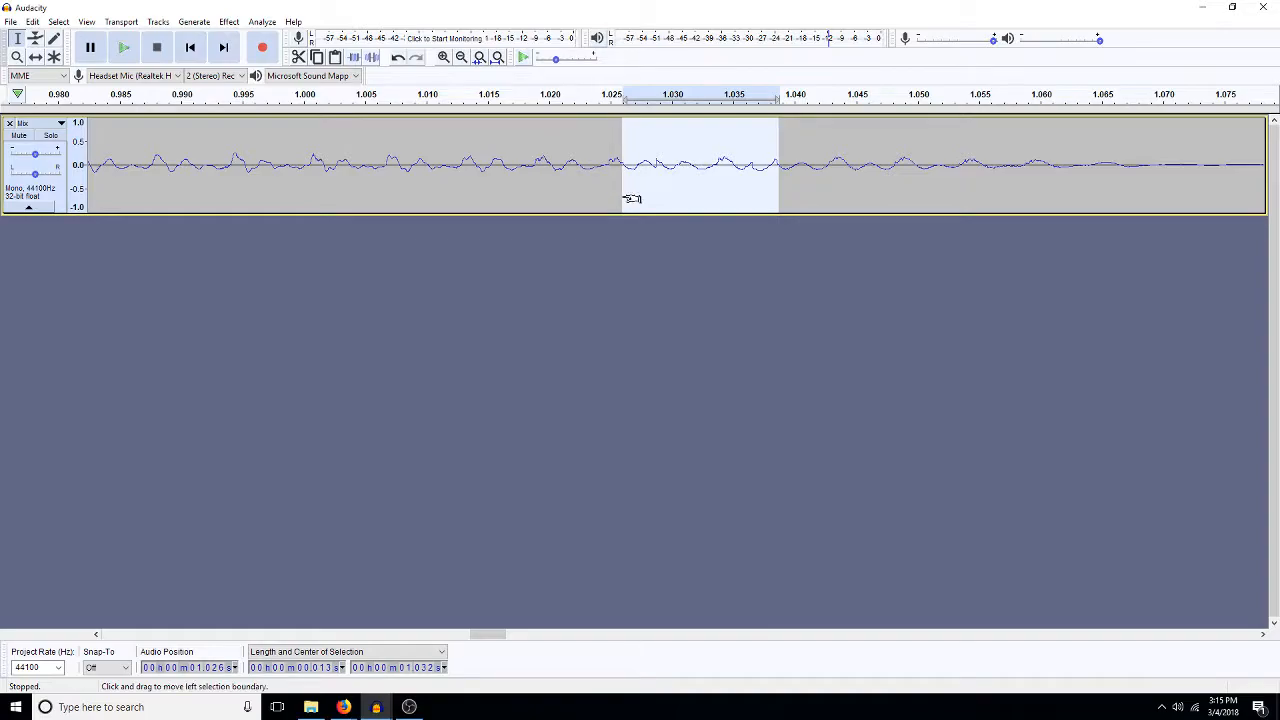
key(ctrl+e)
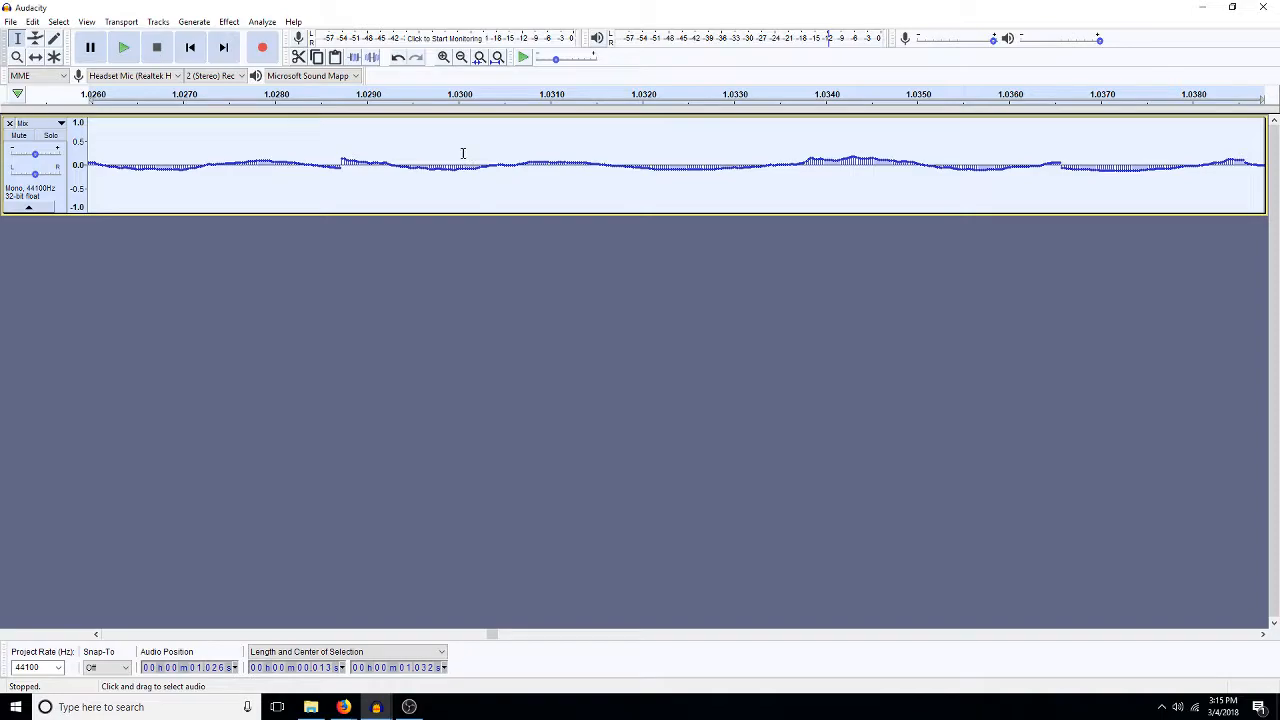
click(461, 60)
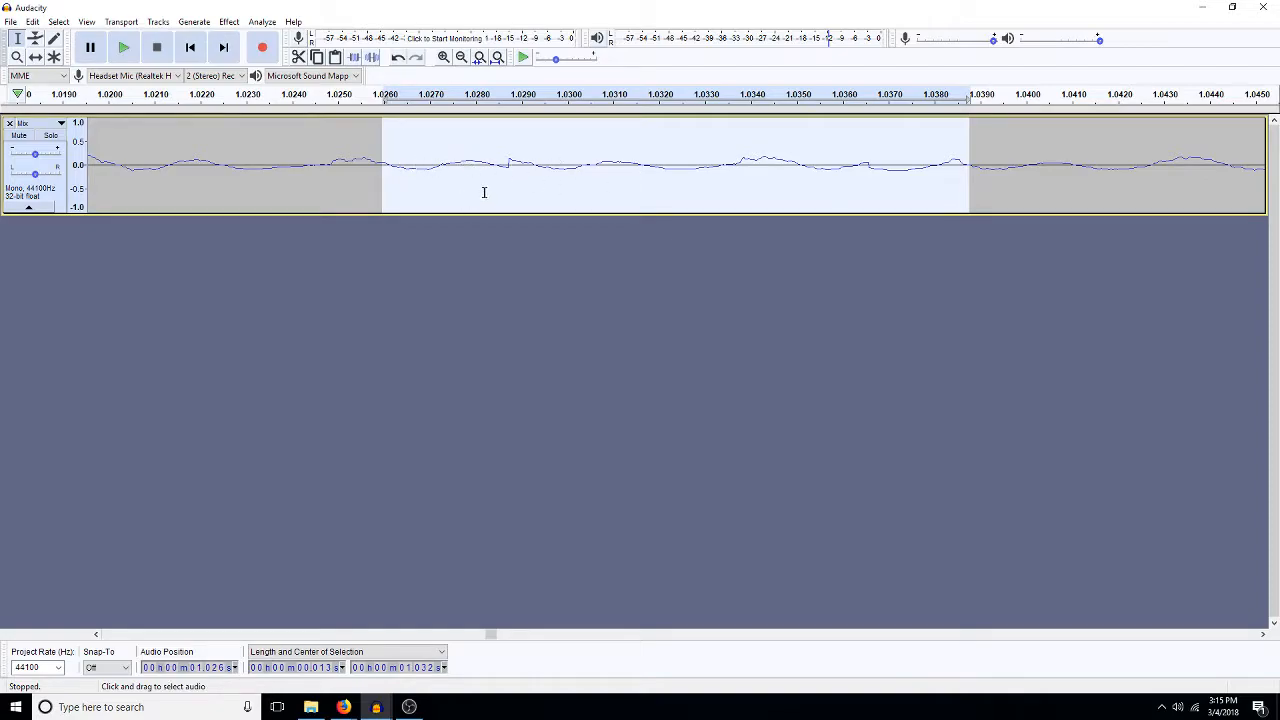
click(535, 166)
drag(535, 166, 494, 193)
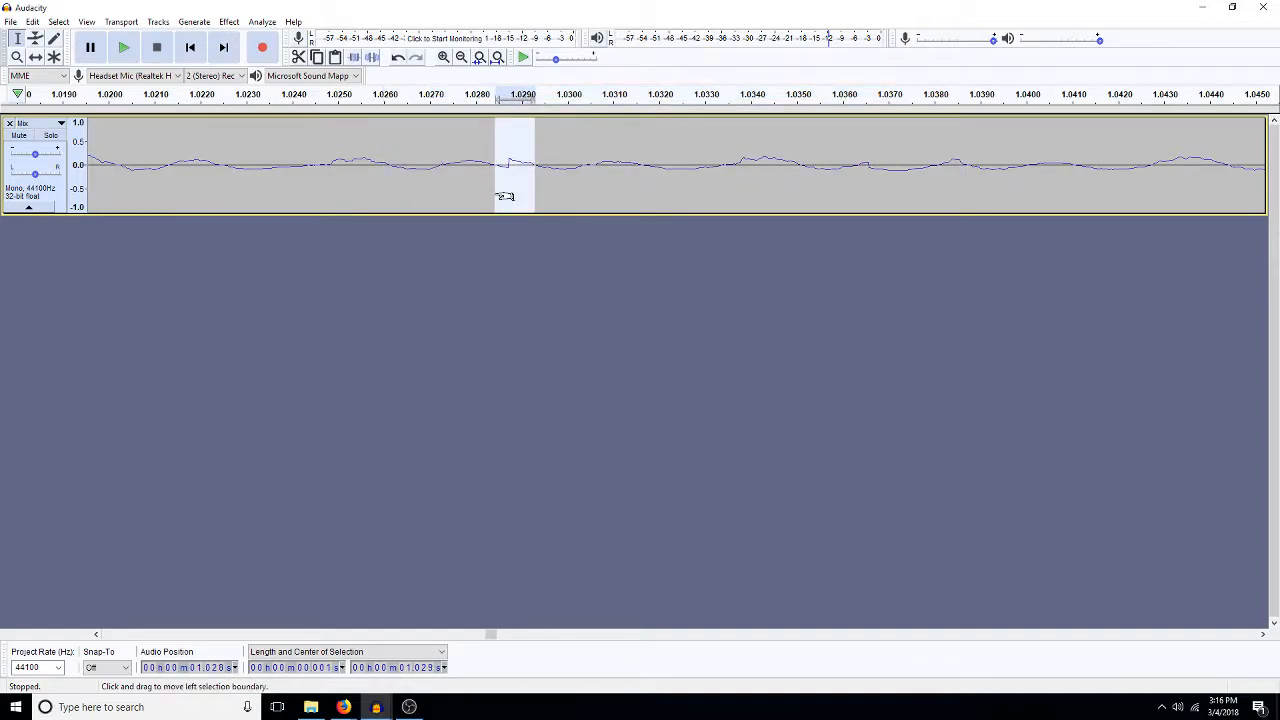
key(Delete)
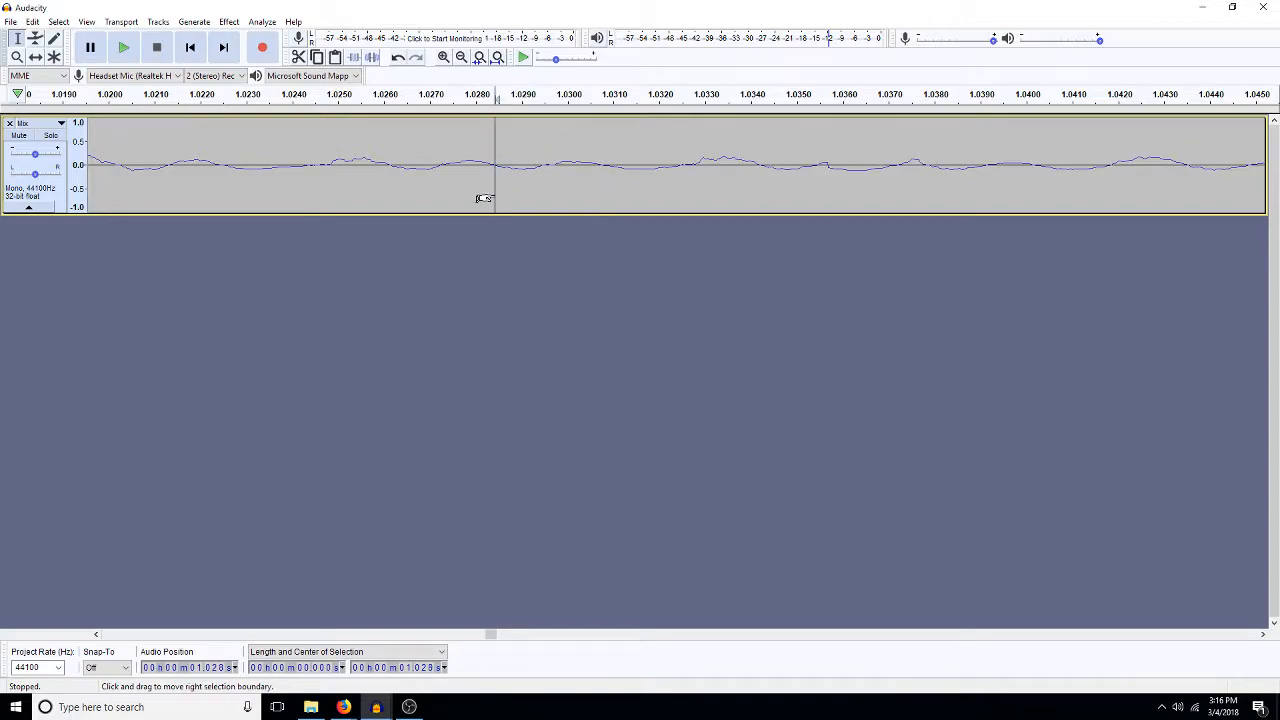
- Trim a tiny sliver just before the repaired join near 1.028 s to smooth the waveform
click(443, 57)
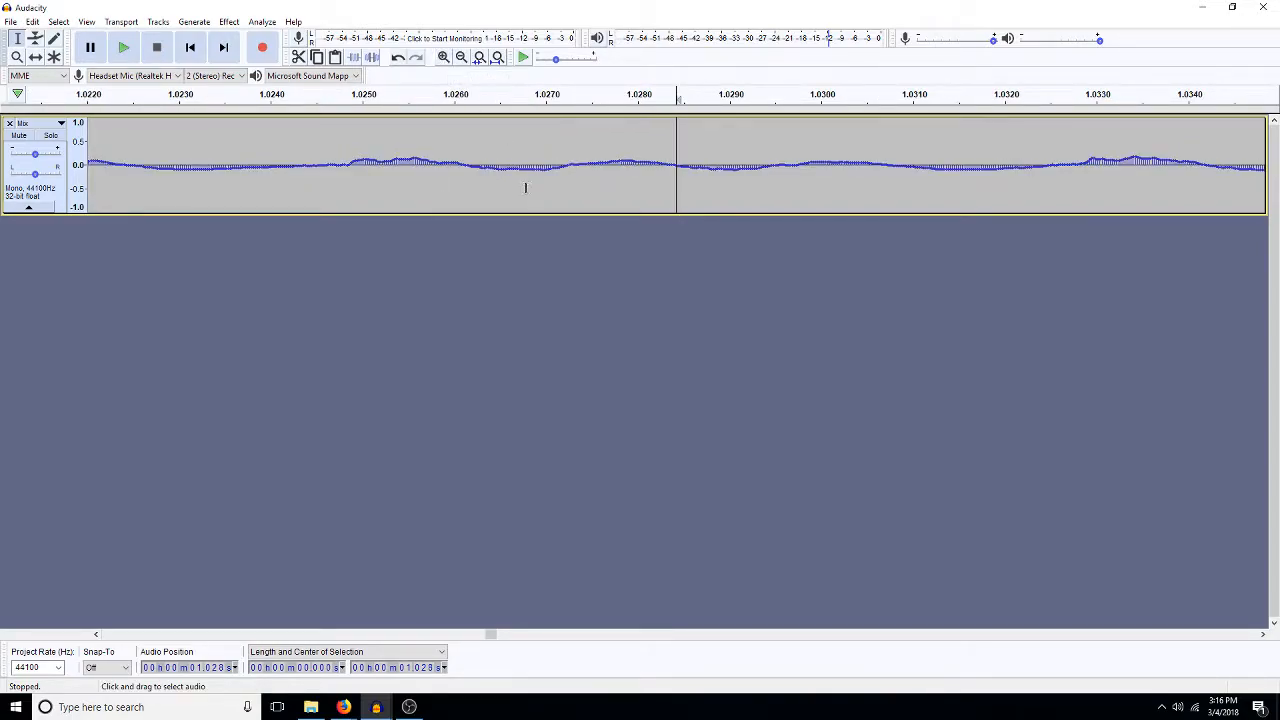
key(shift+Left)
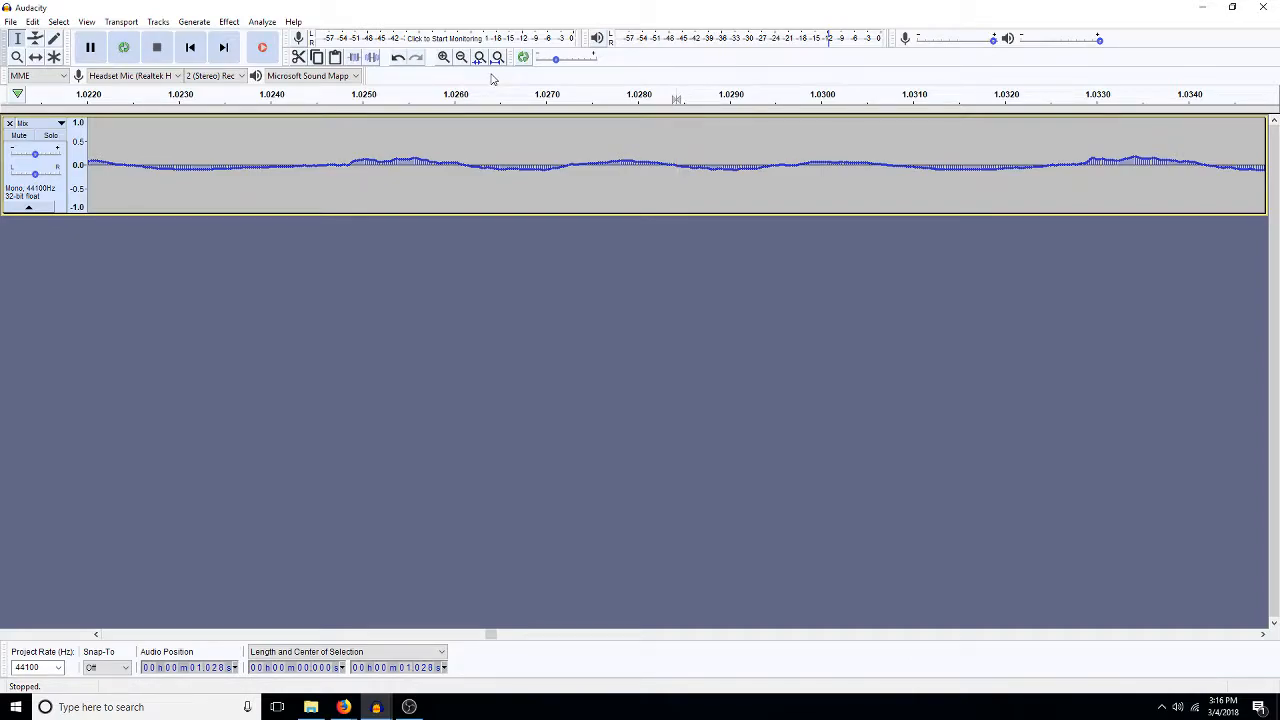
key(Left)
key(shift)
key(shift+Left)
key(shift+Left)
key(Left)
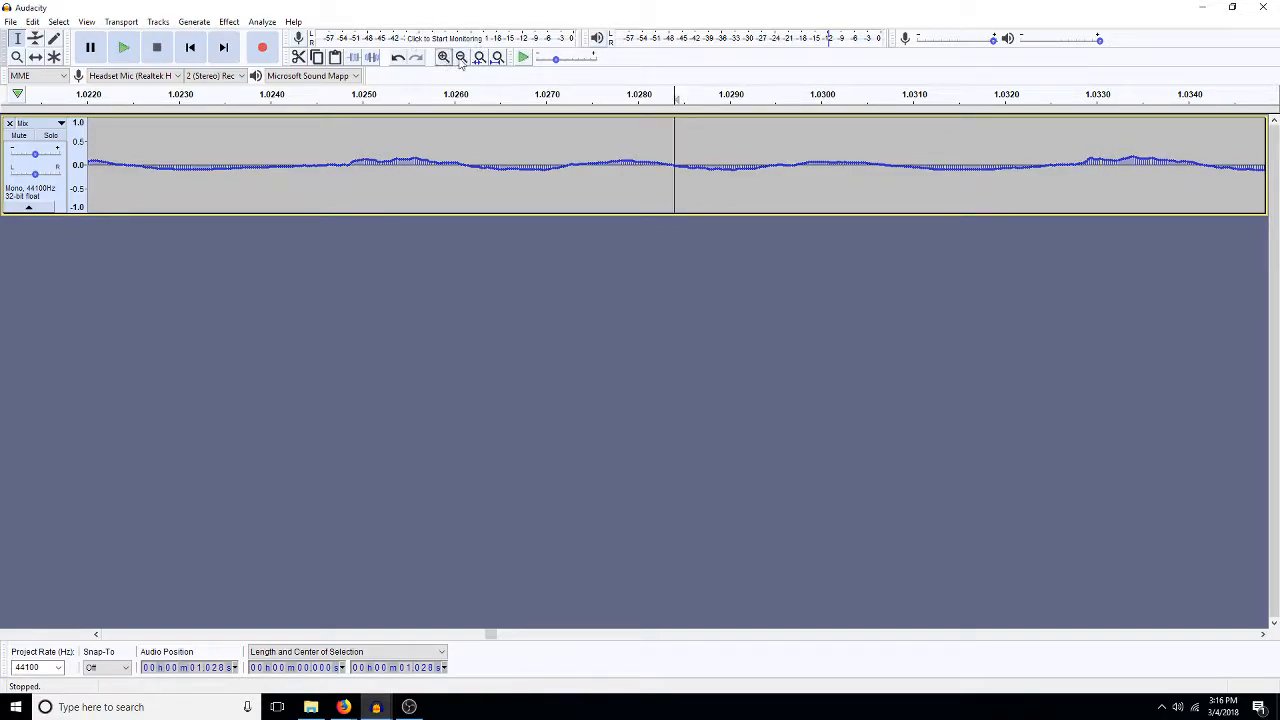
- Delete about 4 ms around the jump near 1.036 s, with both ends of the selection on the zero line
click(462, 58)
click(462, 58)
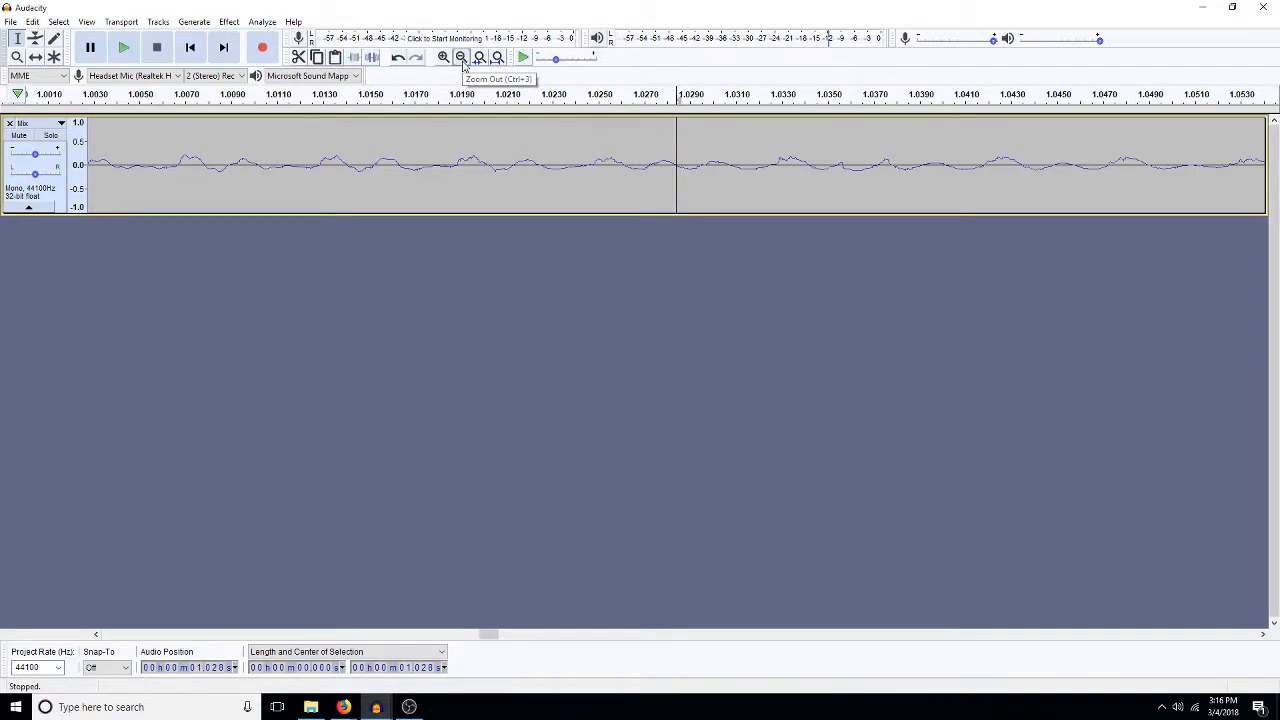
click(462, 58)
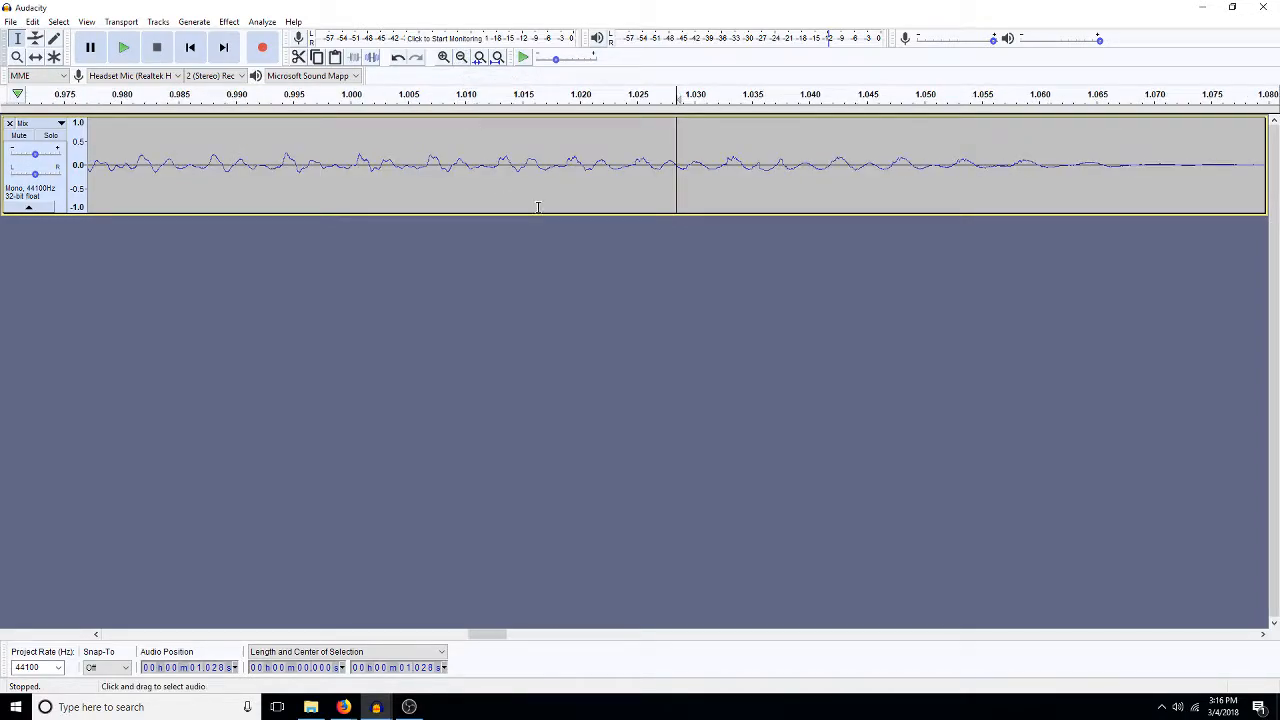
click(759, 178)
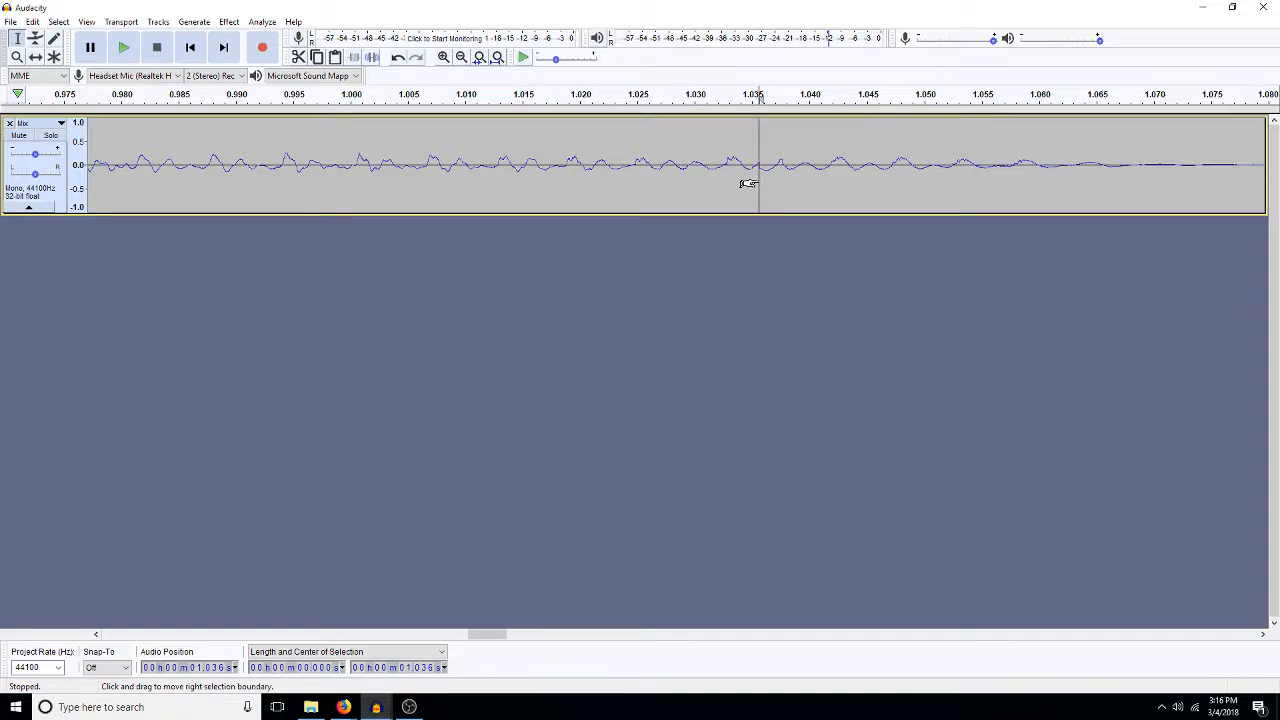
click(443, 57)
click(443, 57)
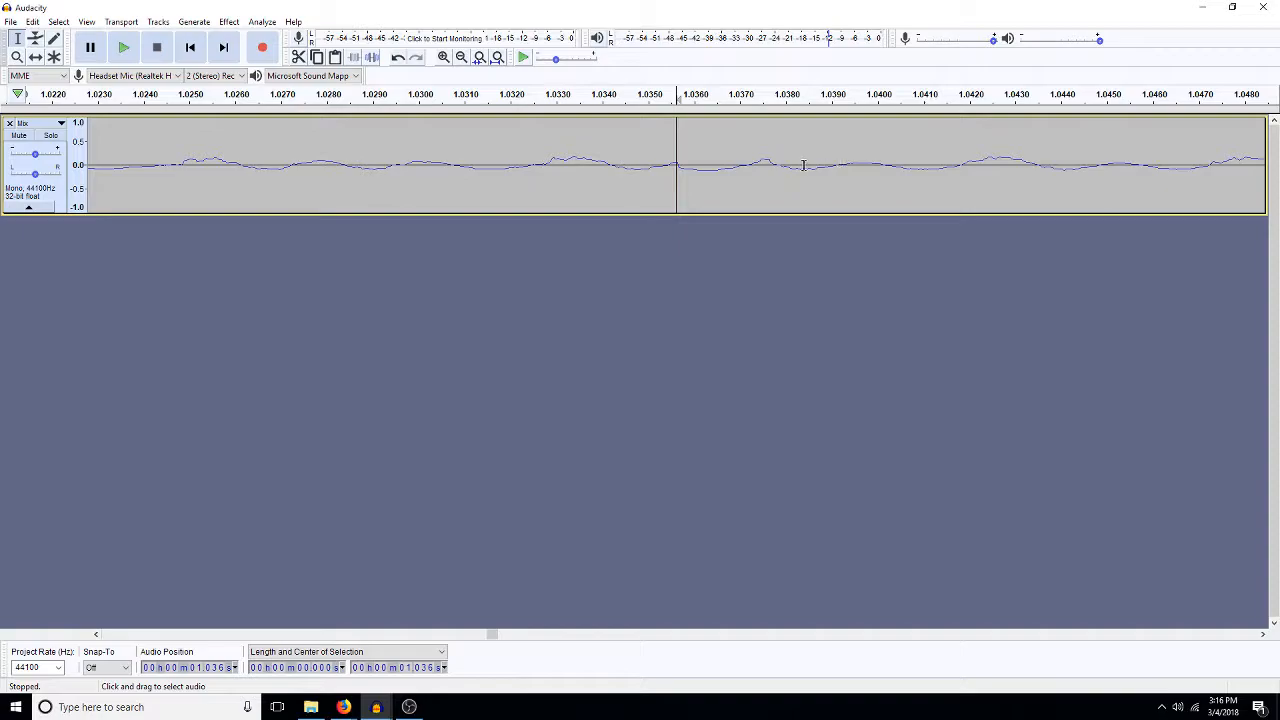
drag(781, 165, 611, 174)
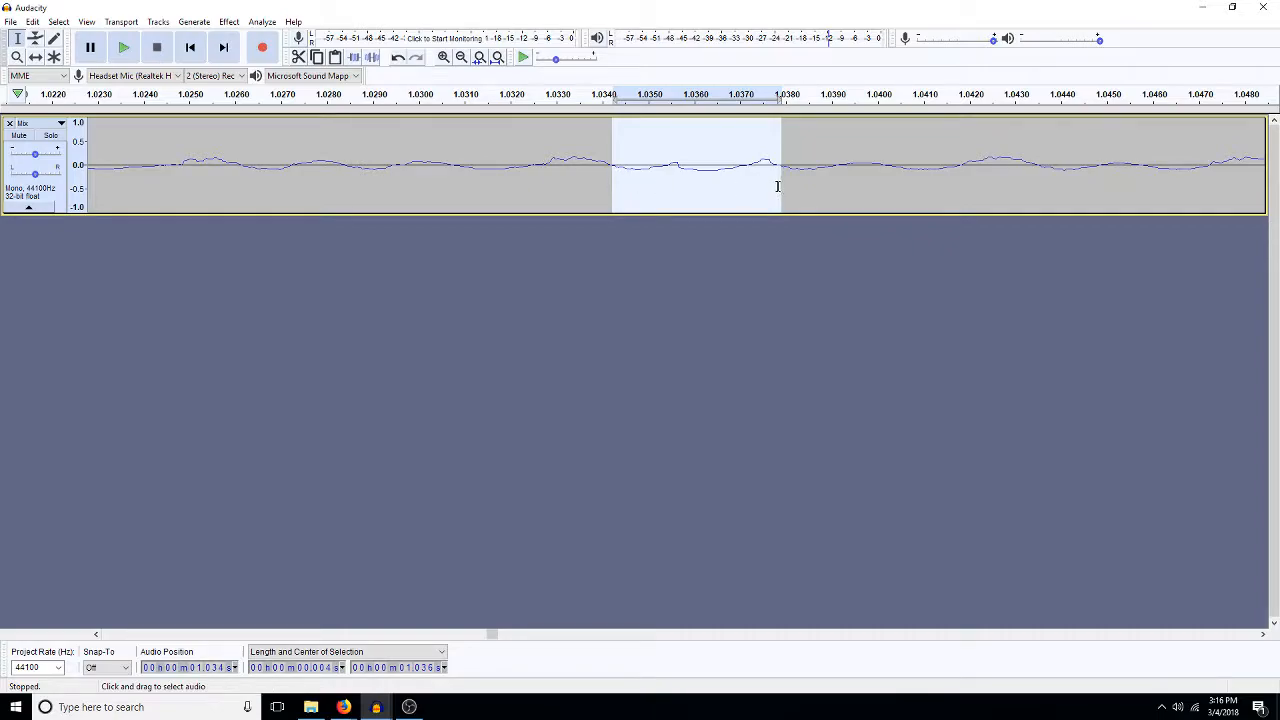
drag(770, 193, 767, 193)
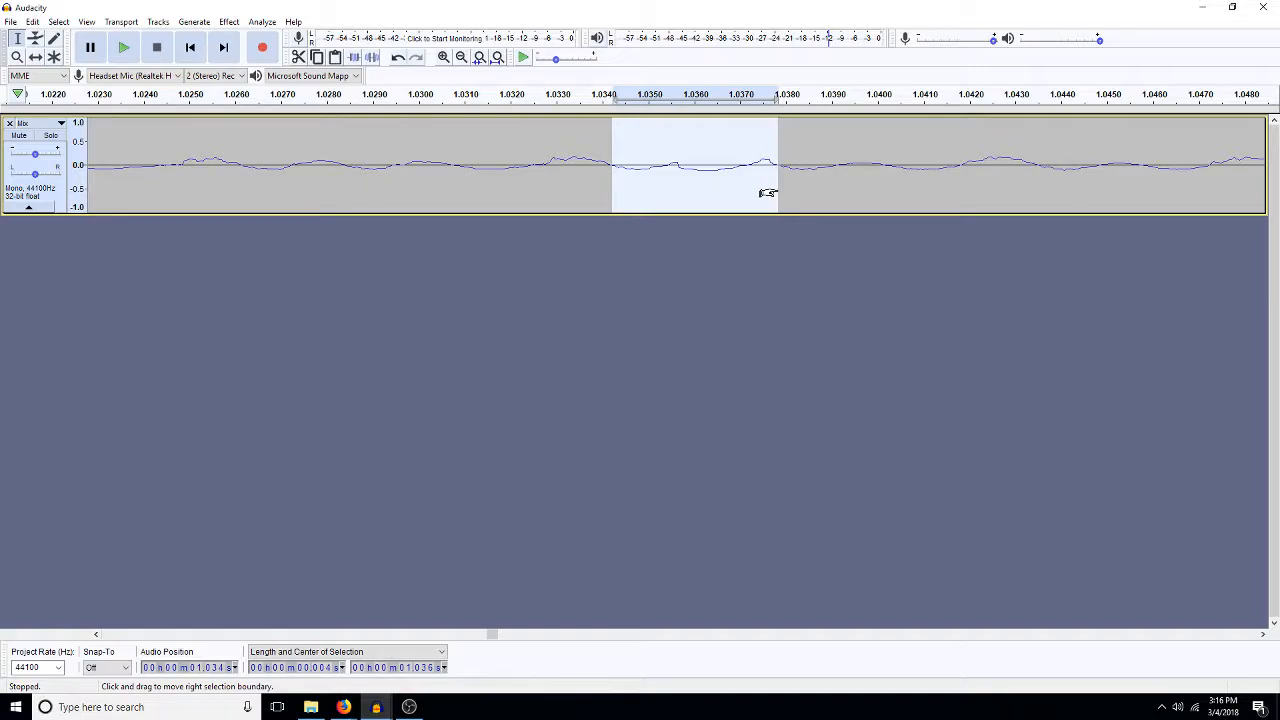
key(Delete)
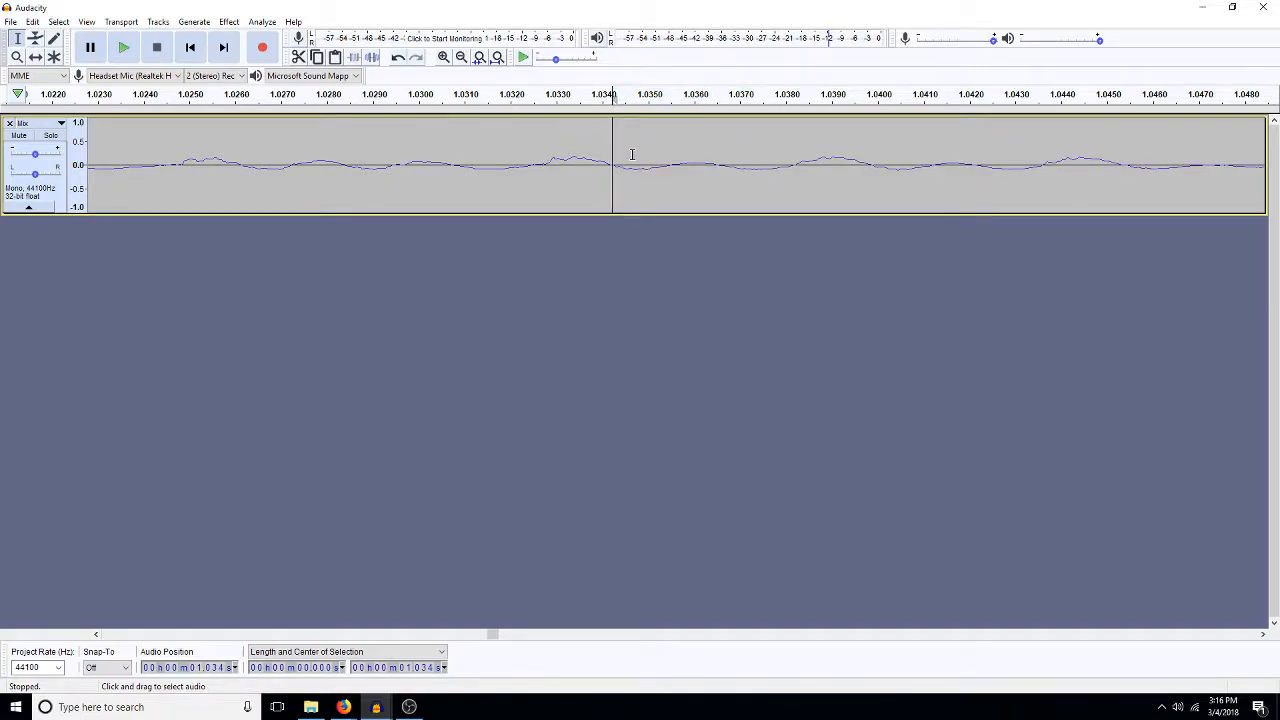
- Play back about 8 ms around the join starting at 1.031 s and trim a tiny sliver at the join near 1.034 s
key(shift+Left)
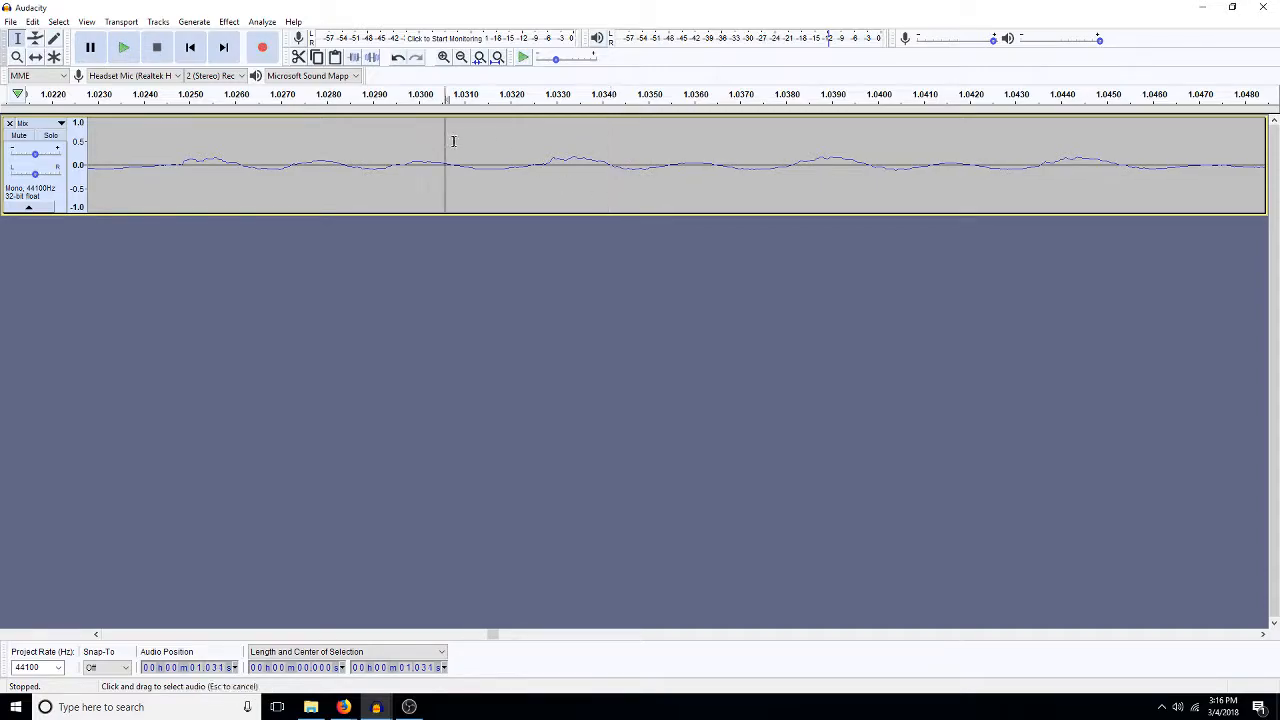
drag(444, 137, 820, 163)
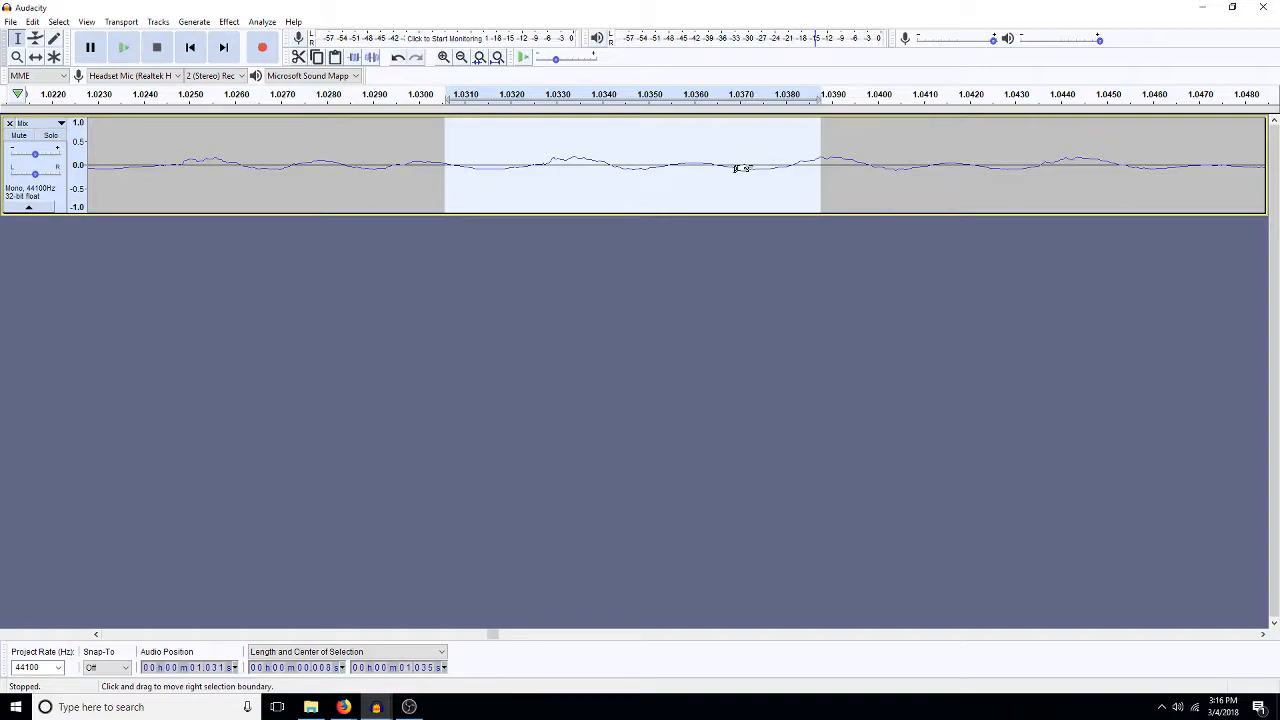
key(ctrl+z)
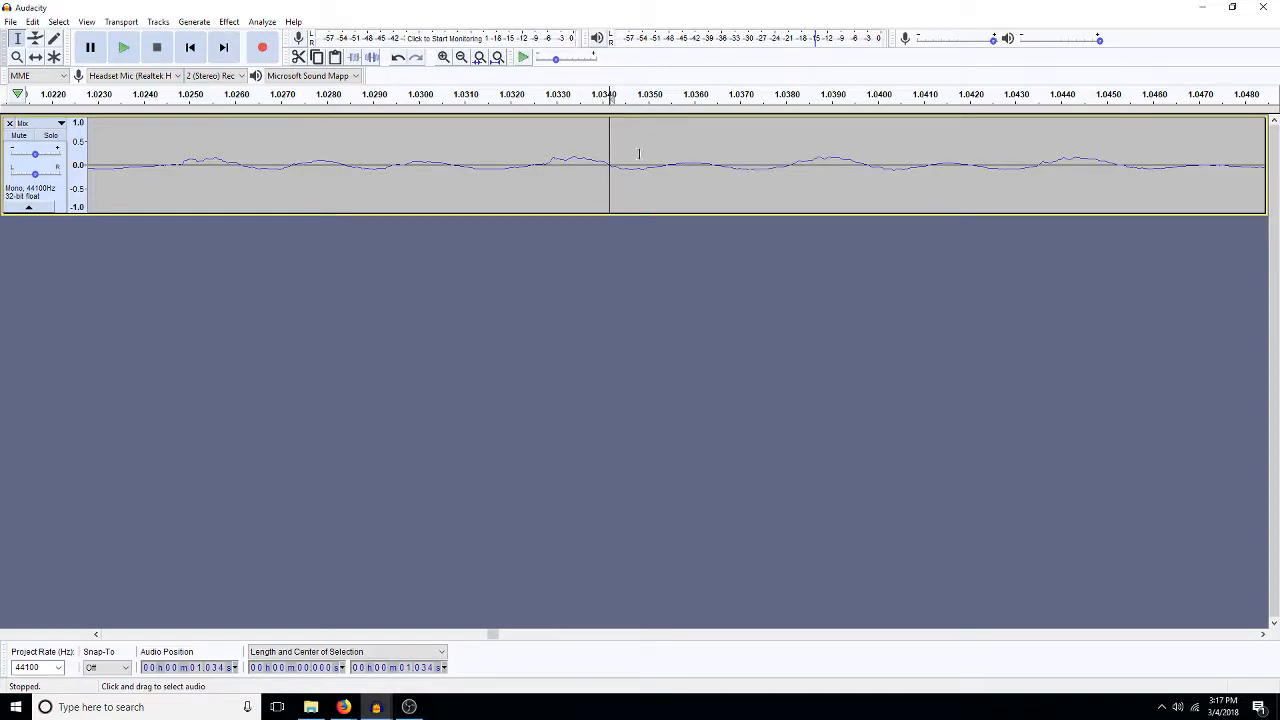
- Play back the recording from 1.027 s, as well as a selection of about 223 ms starting at 0.811 s
click(282, 168)
key(space)
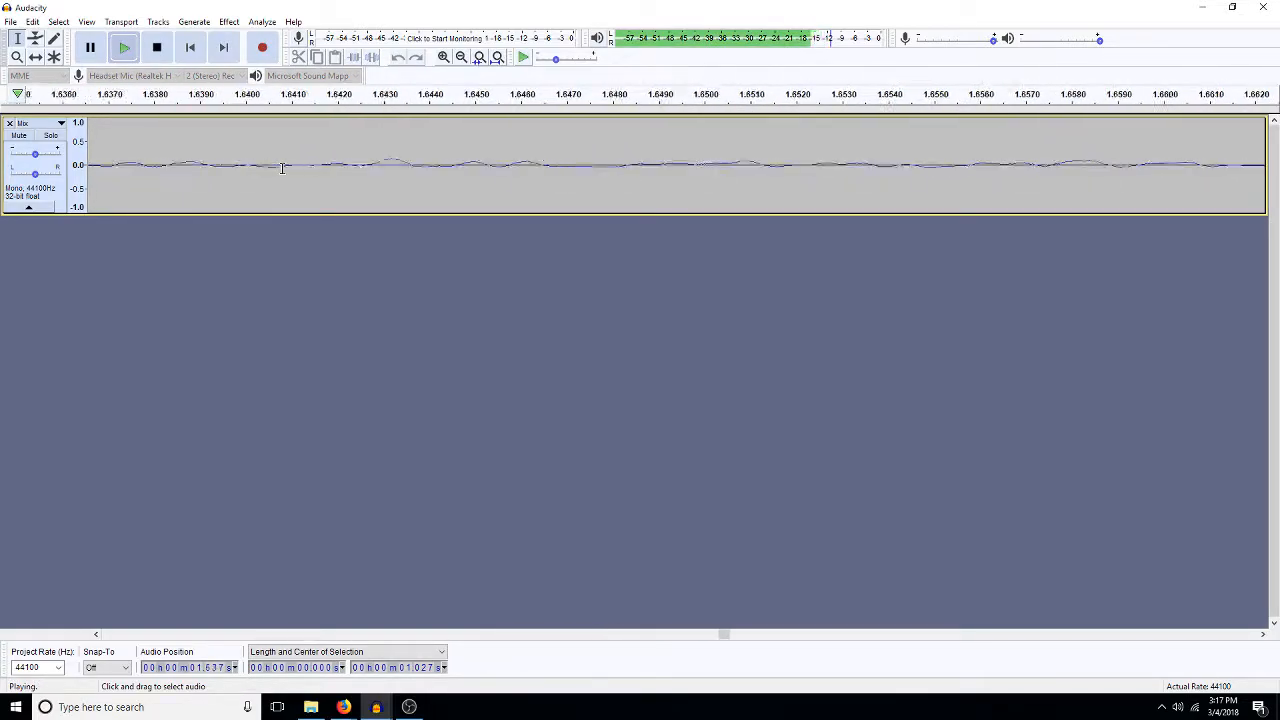
click(461, 57)
click(461, 57)
click(461, 57)
click(461, 57)
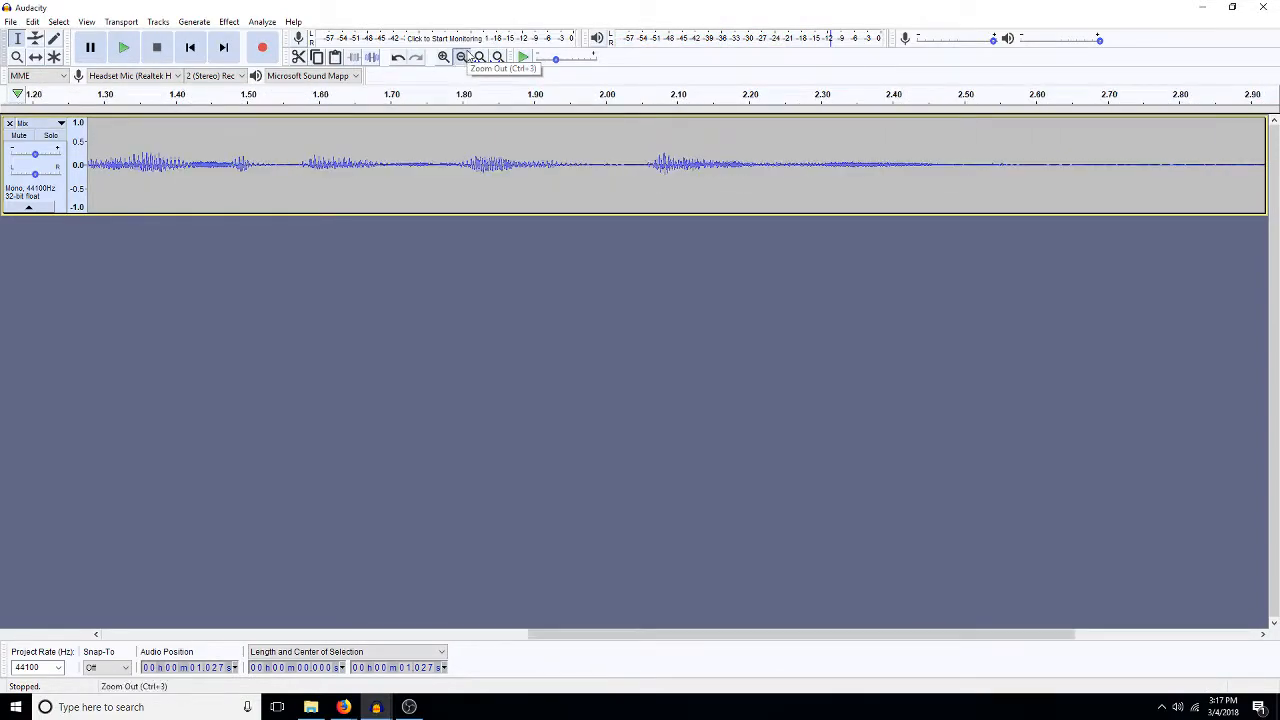
click(461, 57)
click(461, 57)
drag(271, 181, 234, 193)
click(273, 181)
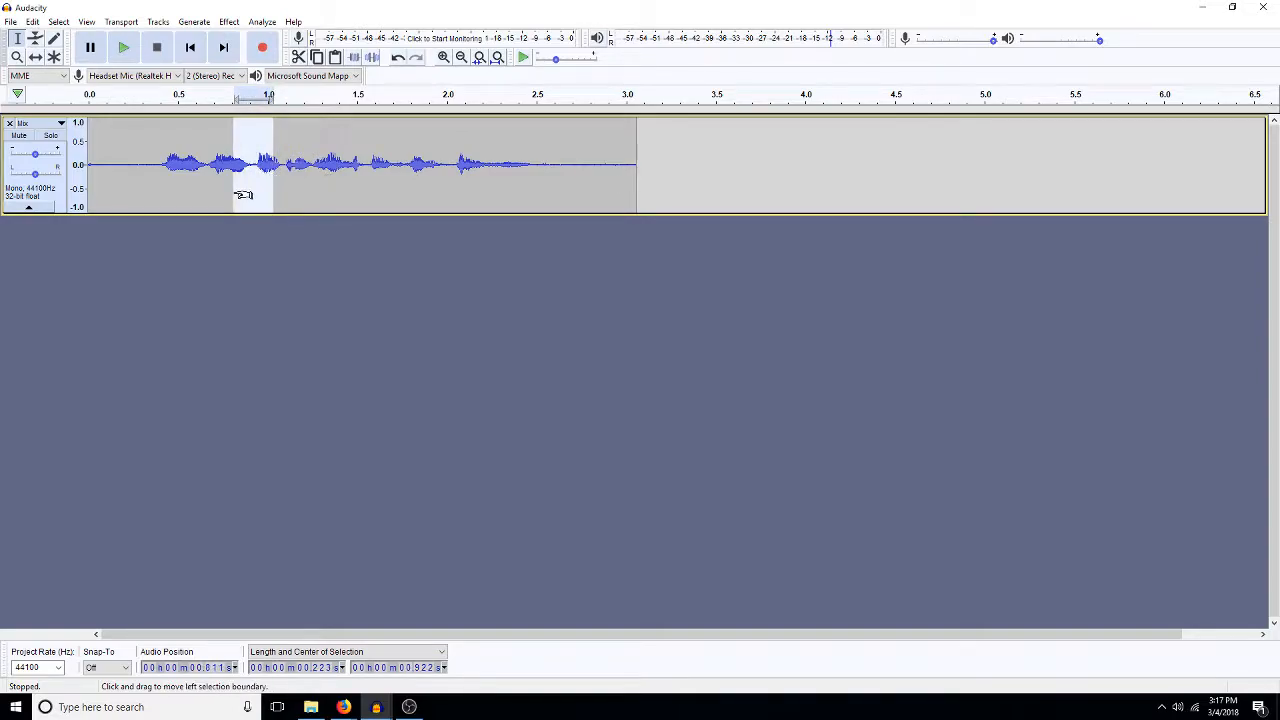
key(space)
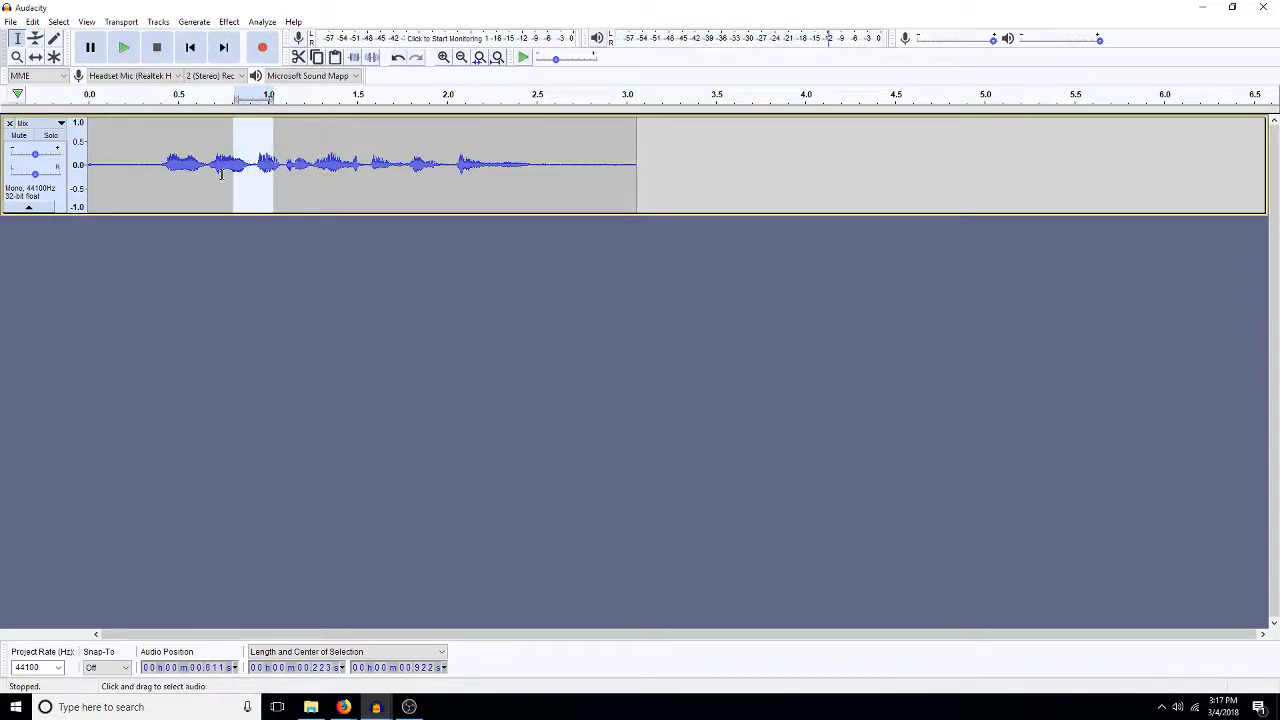
- Examine the waveform up close between about 0.83 s and 1.04 s, including the quiet stretch between the two sounds
click(460, 57)
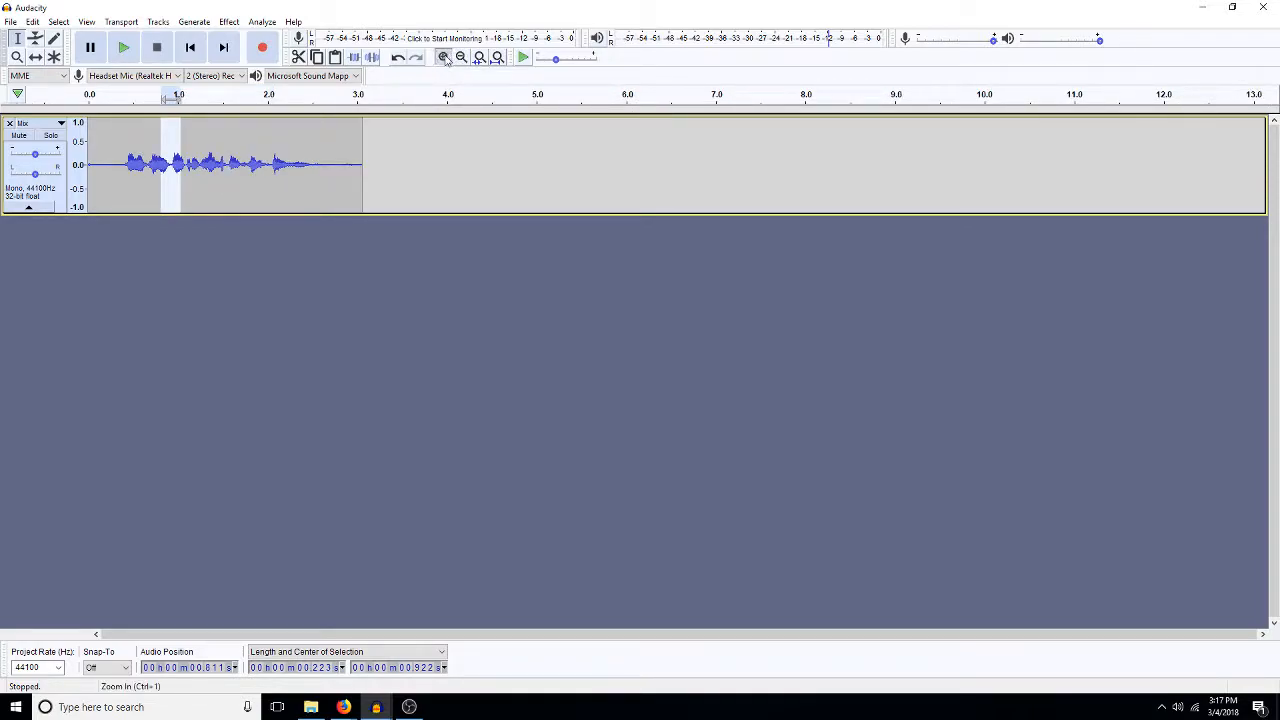
click(444, 57)
click(444, 57)
click(444, 57)
click(444, 57)
click(444, 57)
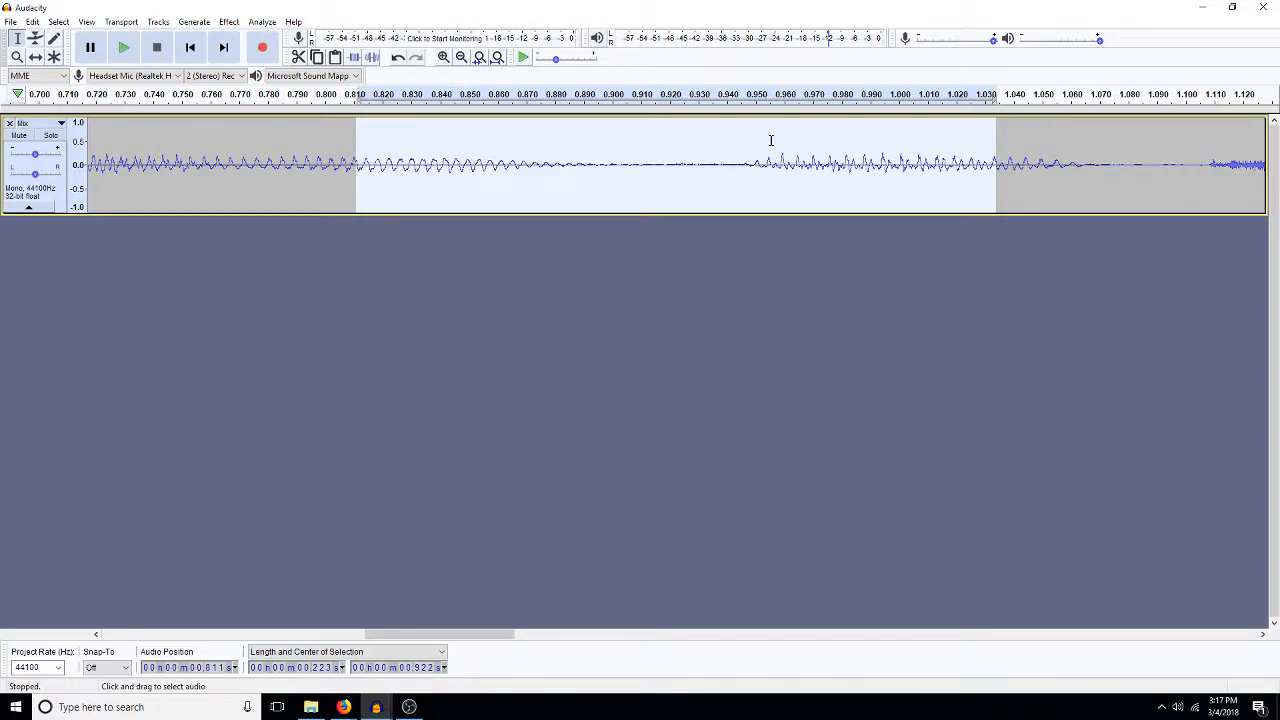
drag(1012, 163, 416, 174)
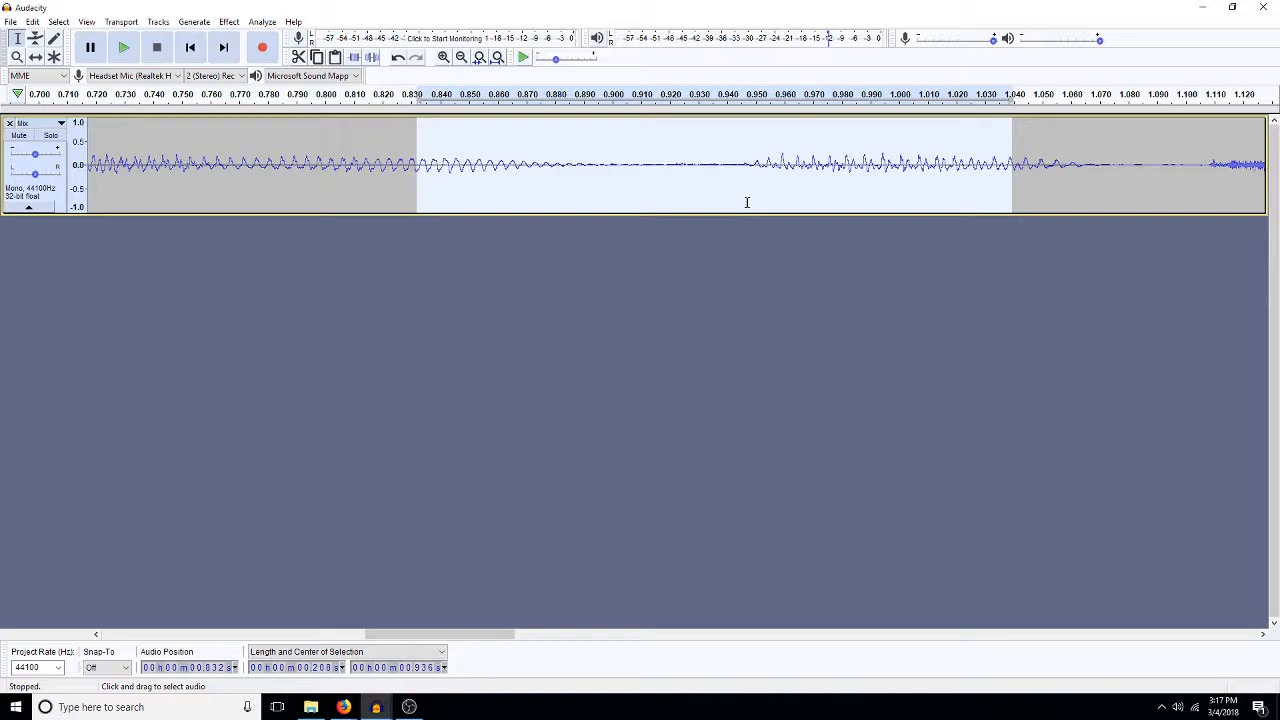
click(665, 154)
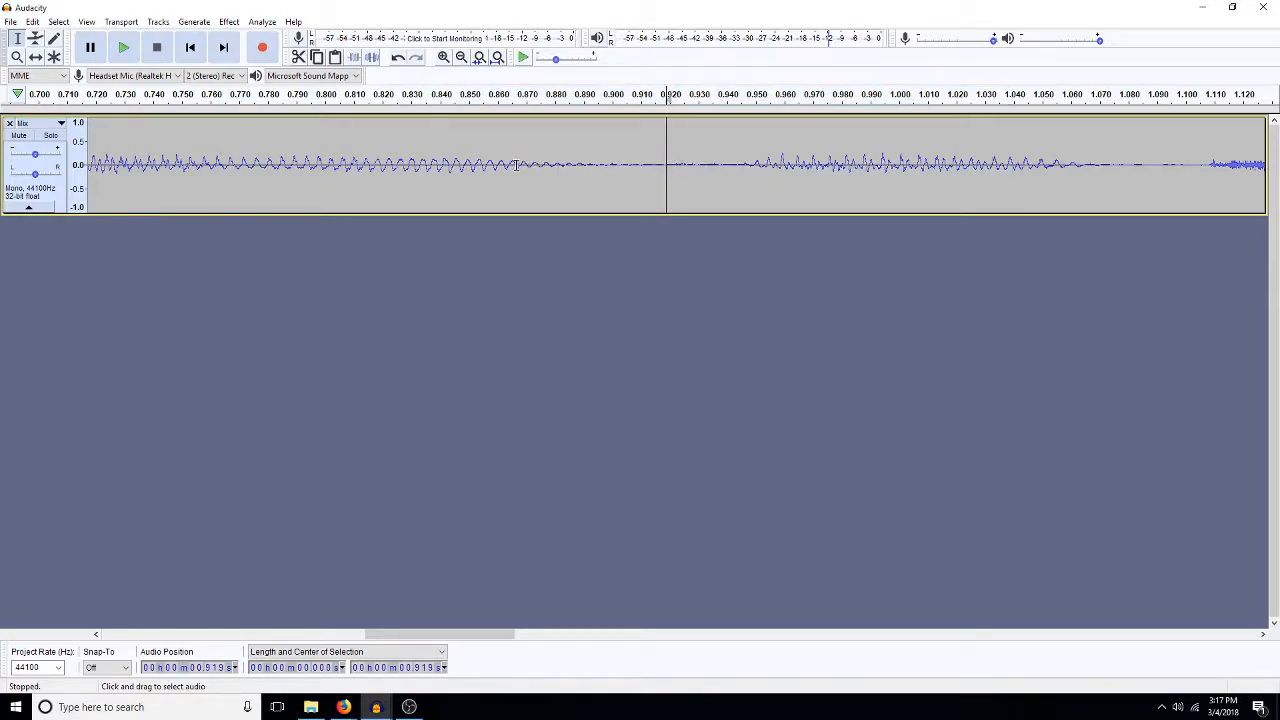
drag(553, 162, 562, 162)
click(743, 164)
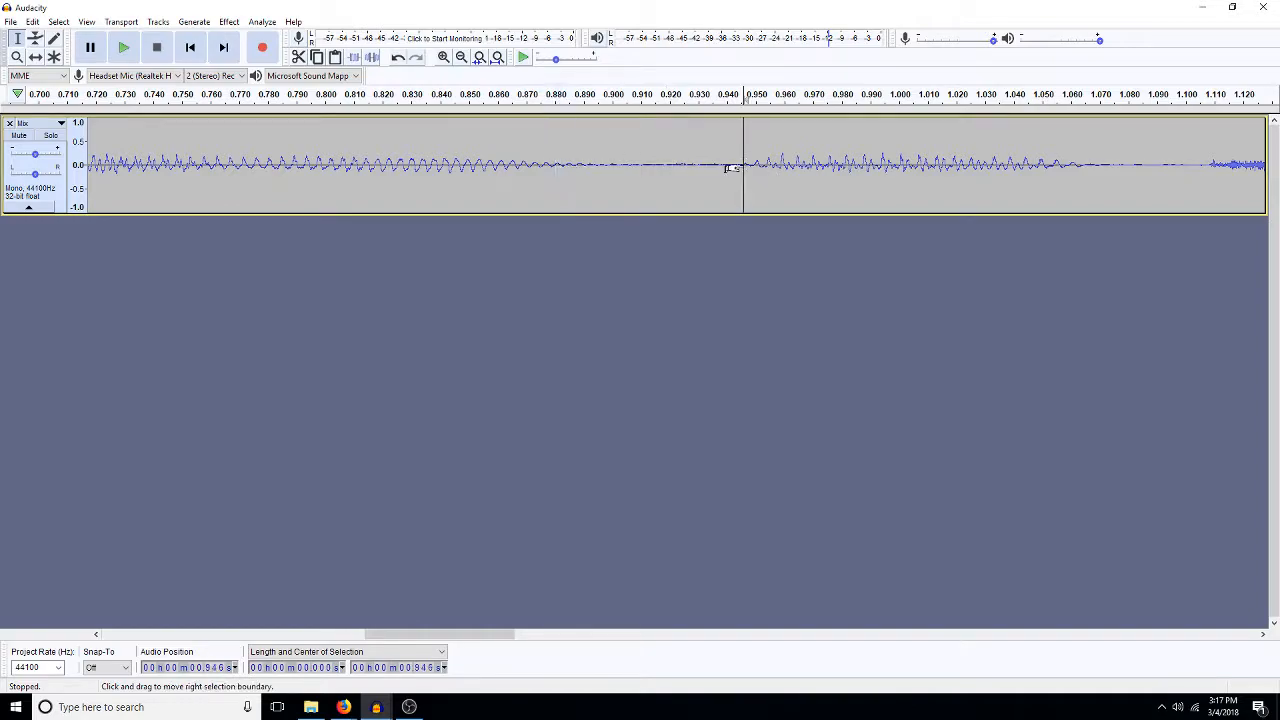
- Play back the first word of the recording, a selection of about 236 ms starting at 0.431 s
click(461, 57)
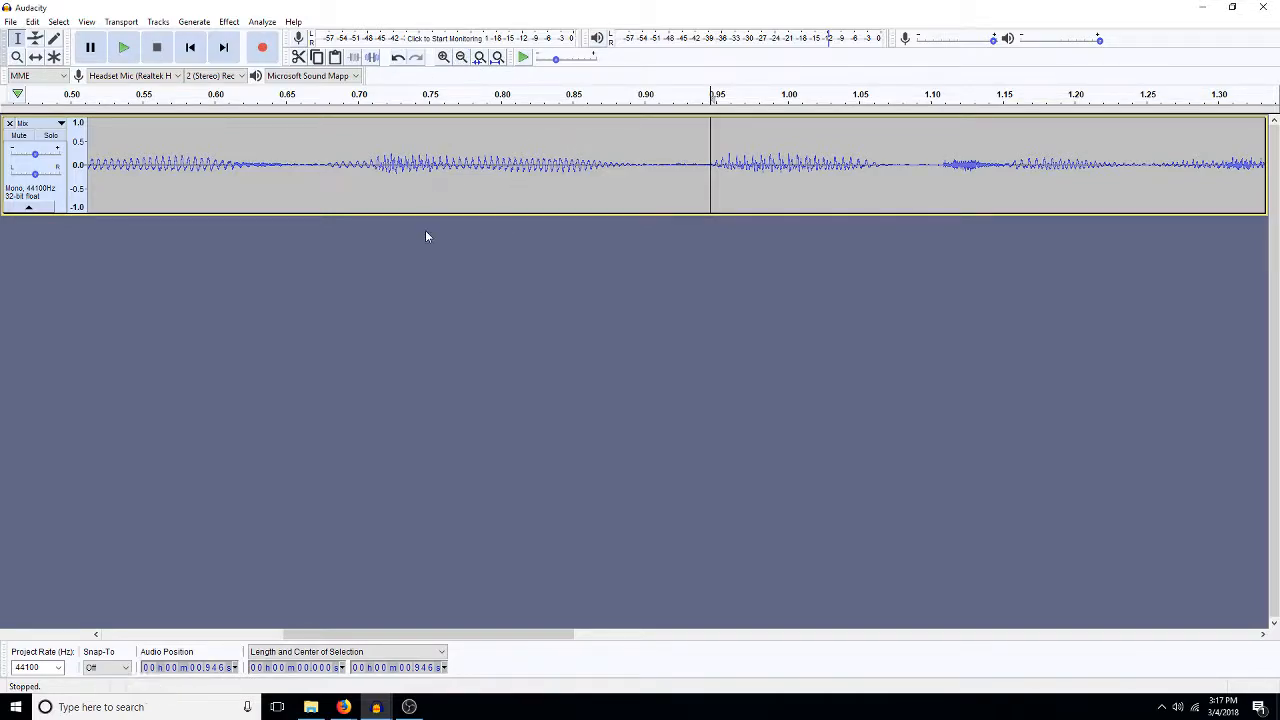
click(250, 634)
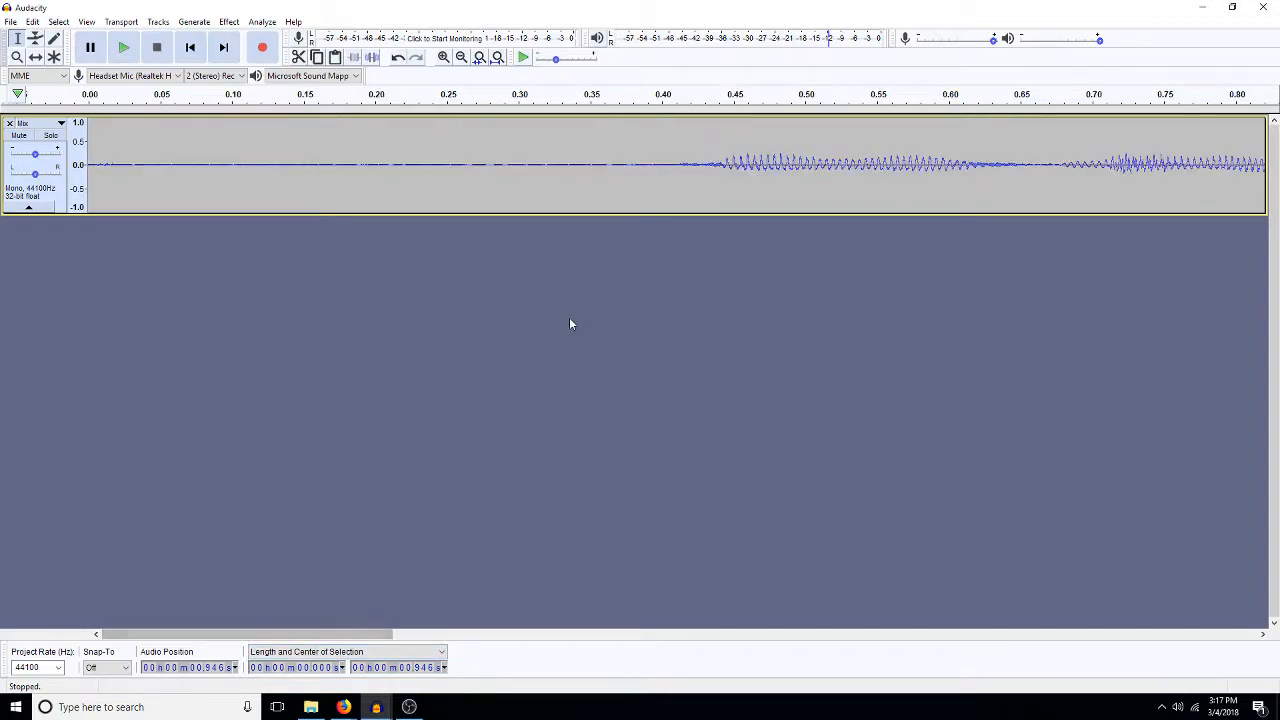
drag(707, 165, 1044, 214)
key(space)
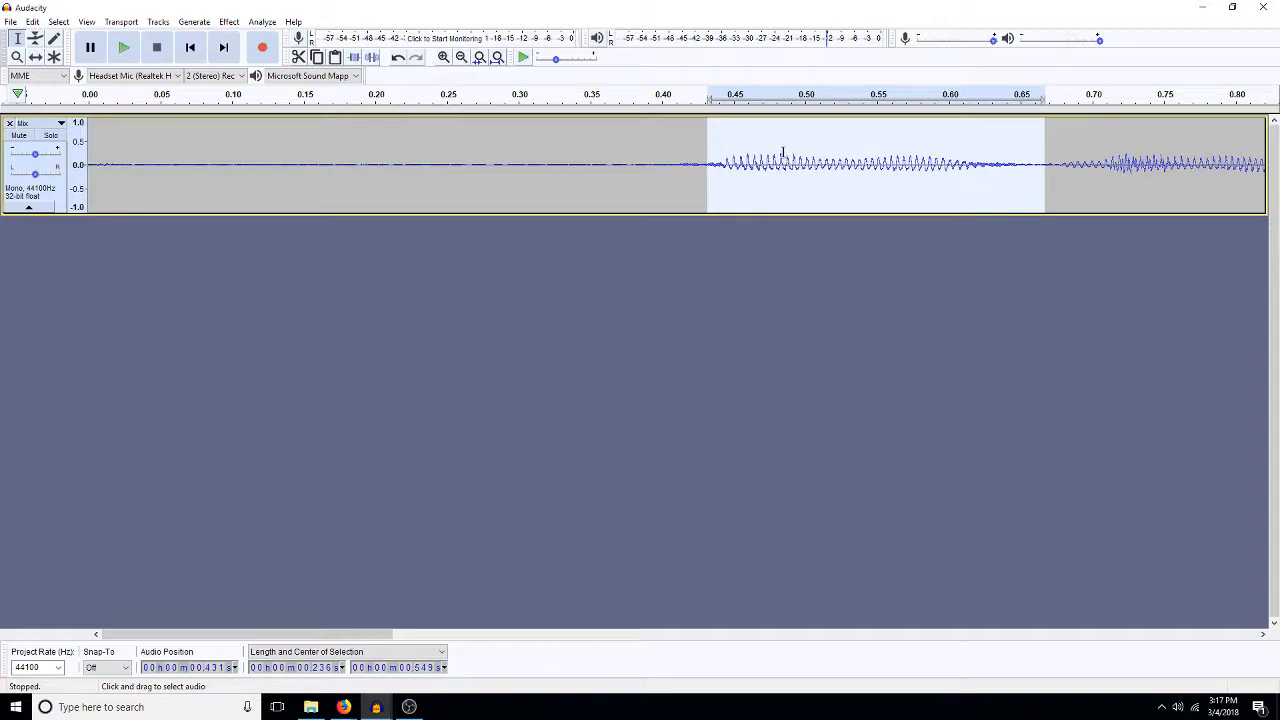
- Fade the first word out over about 17 ms up to 0.523 s and back in over about 11 ms from there
click(443, 58)
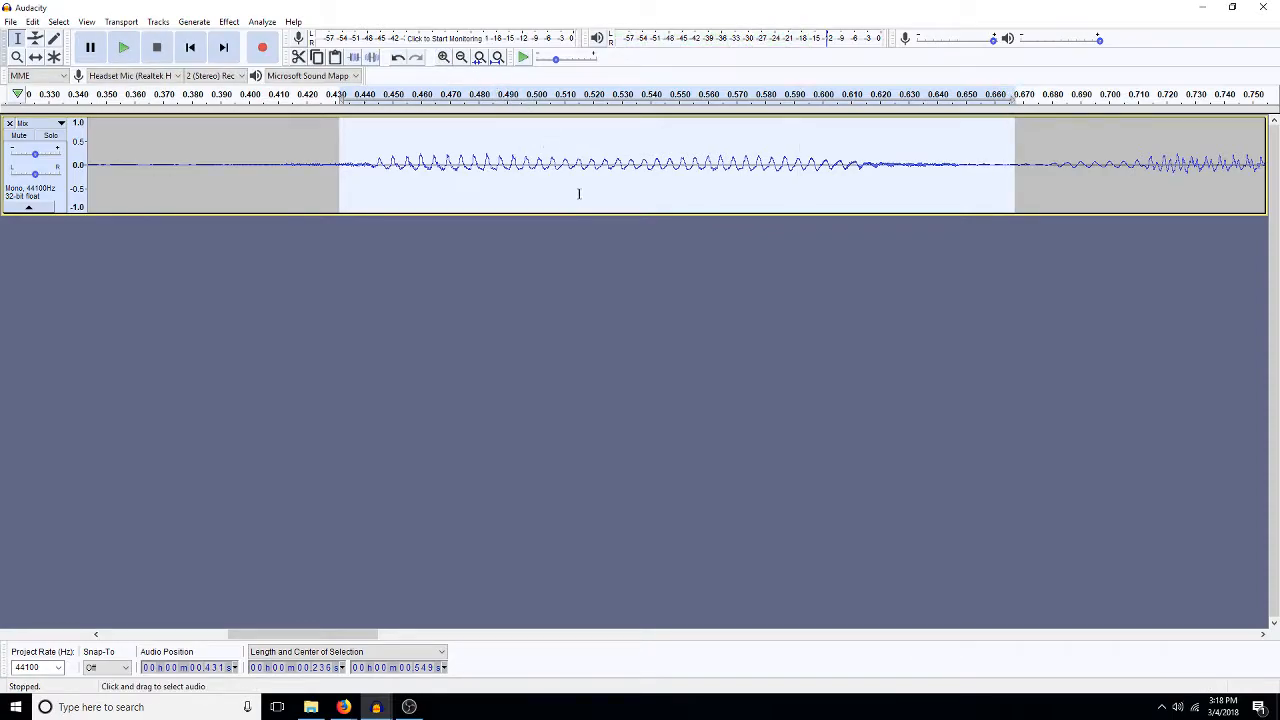
drag(601, 178, 553, 178)
key(ctrl+r)
drag(632, 175, 600, 185)
key(ctrl+r)
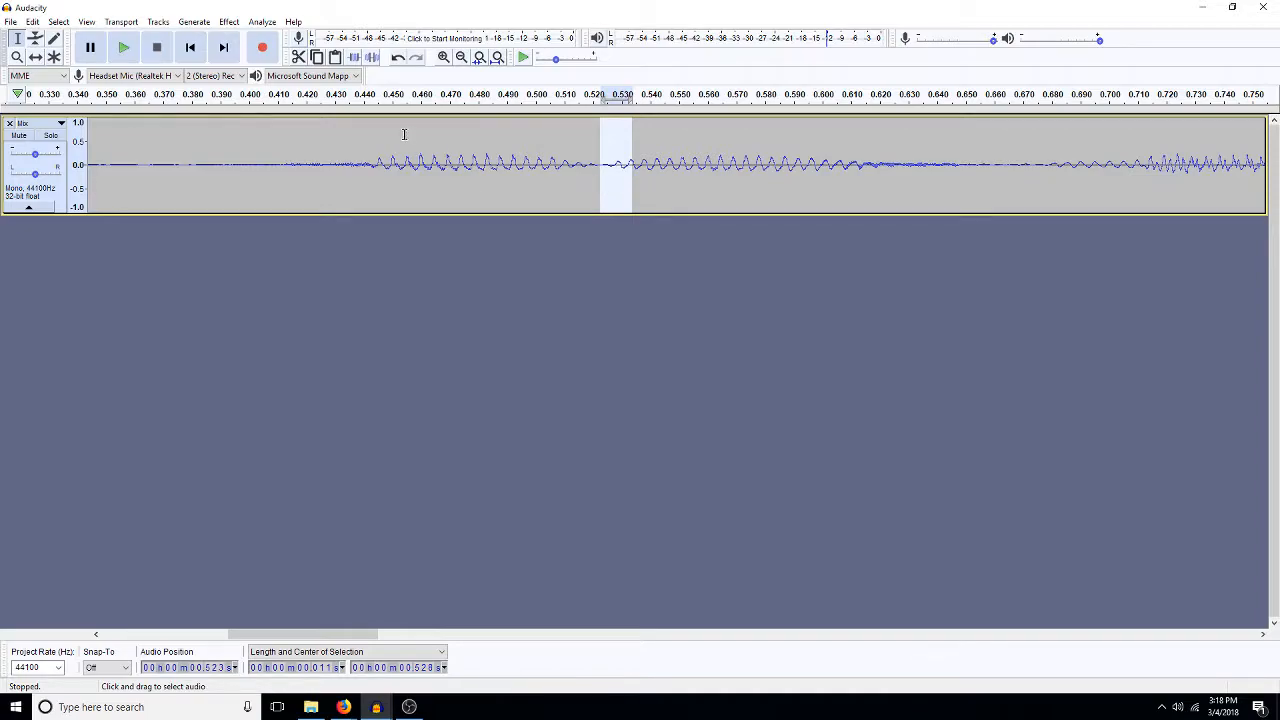
- Insert a copy of about 4 ms of near-silence from 0.384 s at 0.523 s and play back from 0.427 s
mouse_move(212, 162)
mouse_down()
mouse_move(172, 183)
mouse_move(217, 187)
mouse_move(208, 180)
mouse_up()
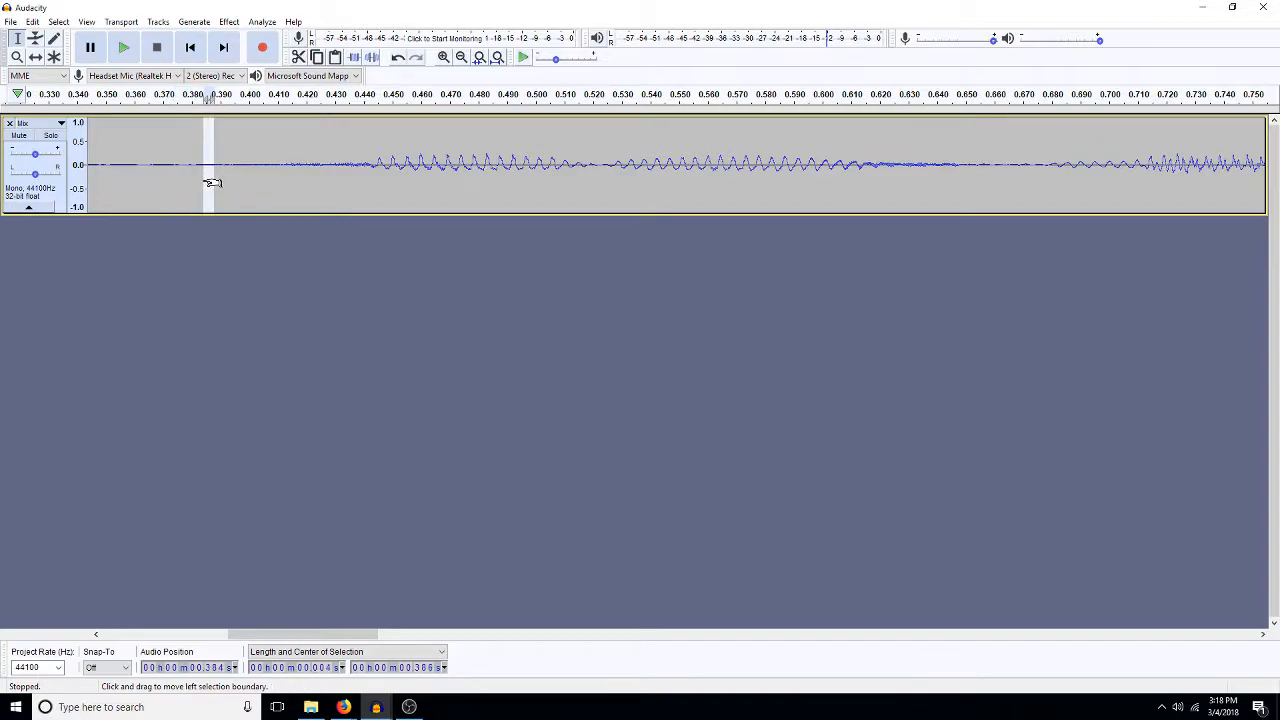
click(603, 170)
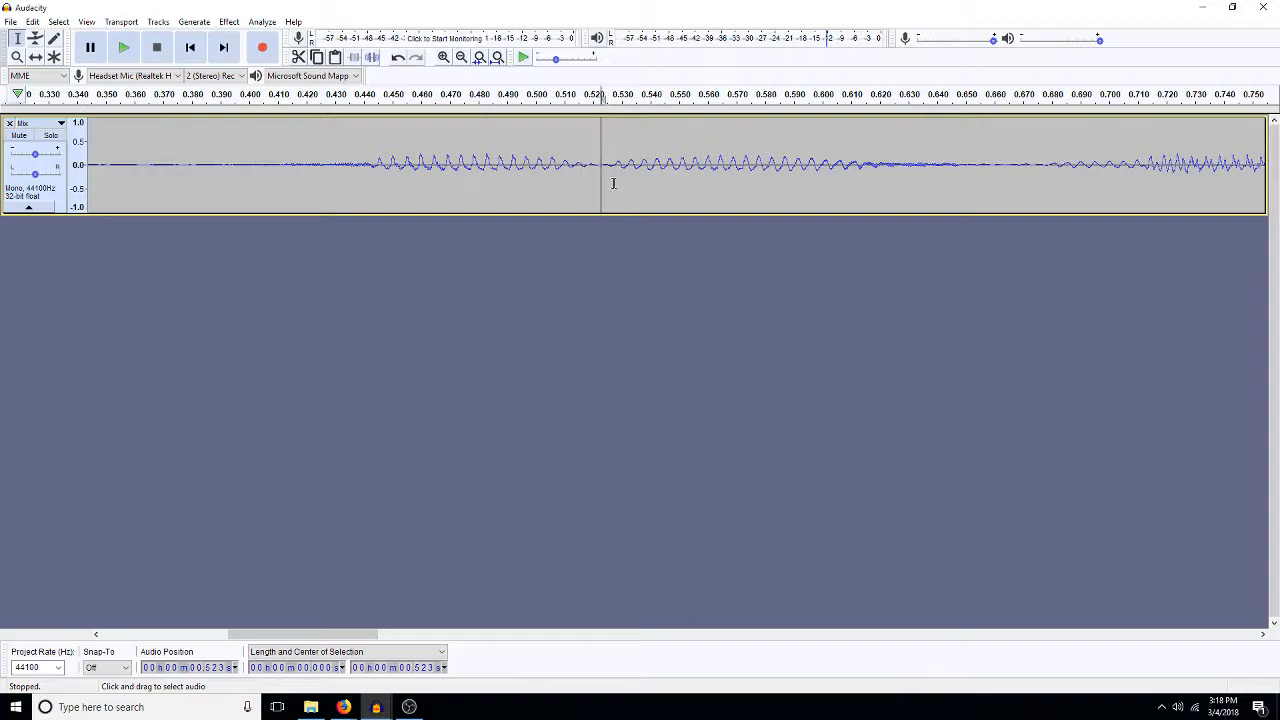
click(325, 167)
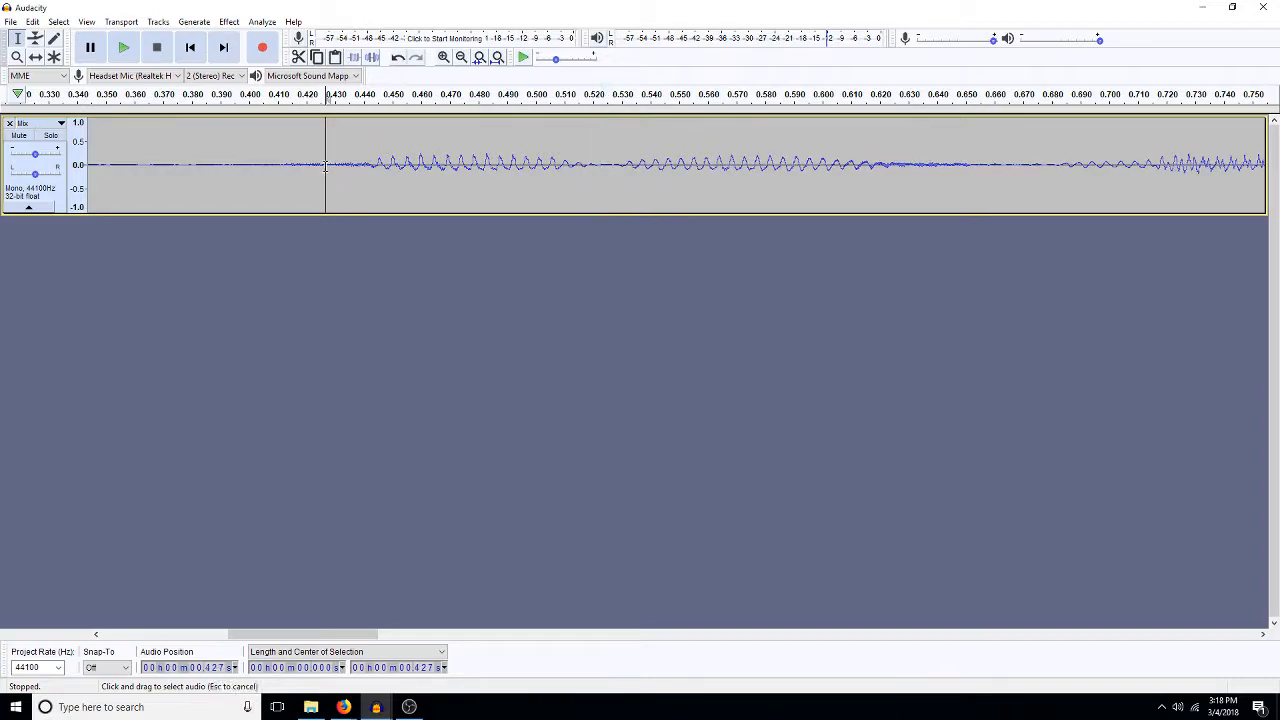
key(space)
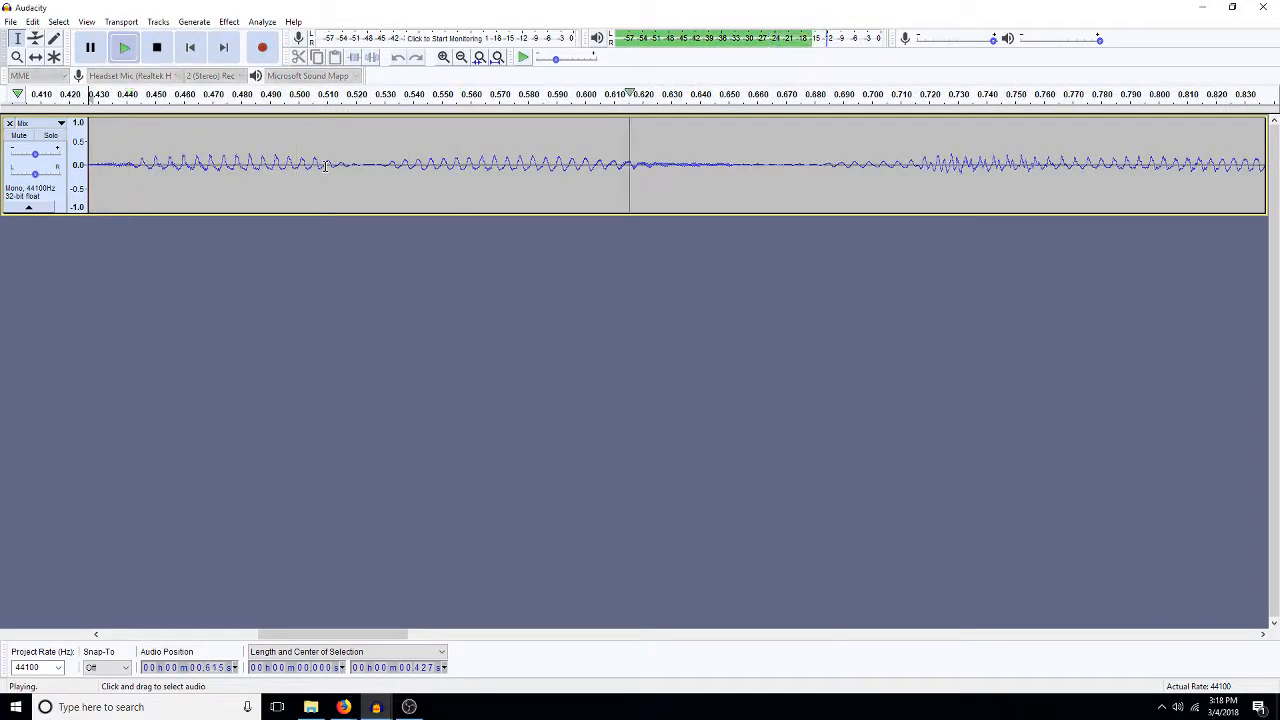
key(space)
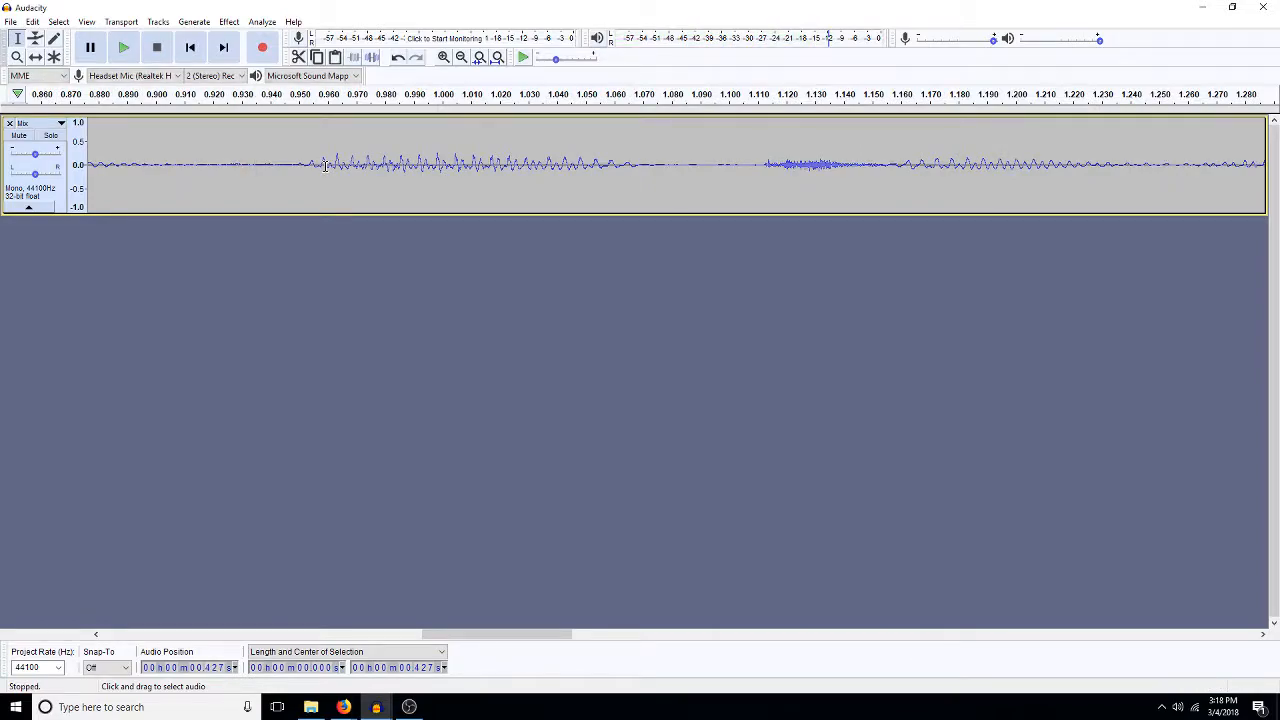